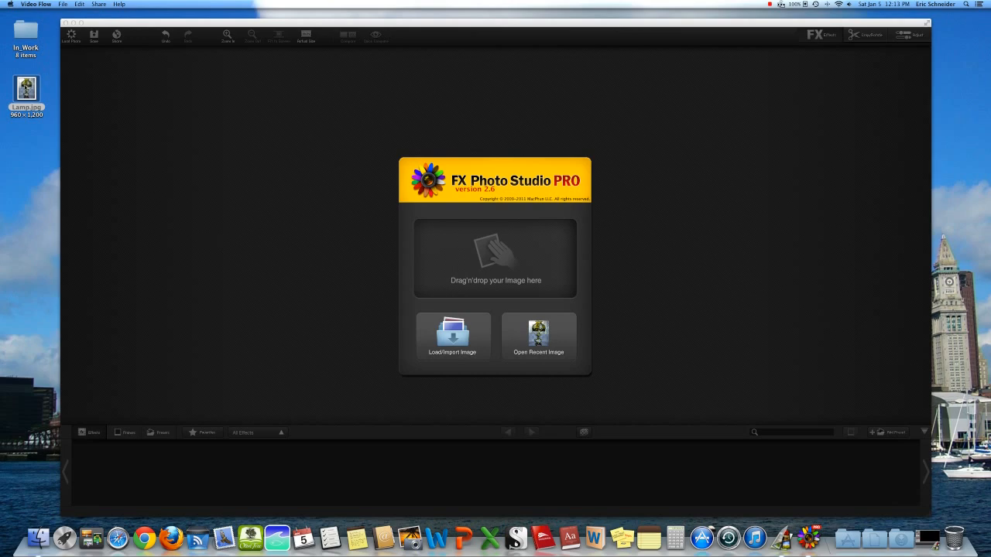
- Load Lamp.jpg from the desktop into FX Photo Studio PRO and make its window active
left_click_drag(26, 88, 501, 252)
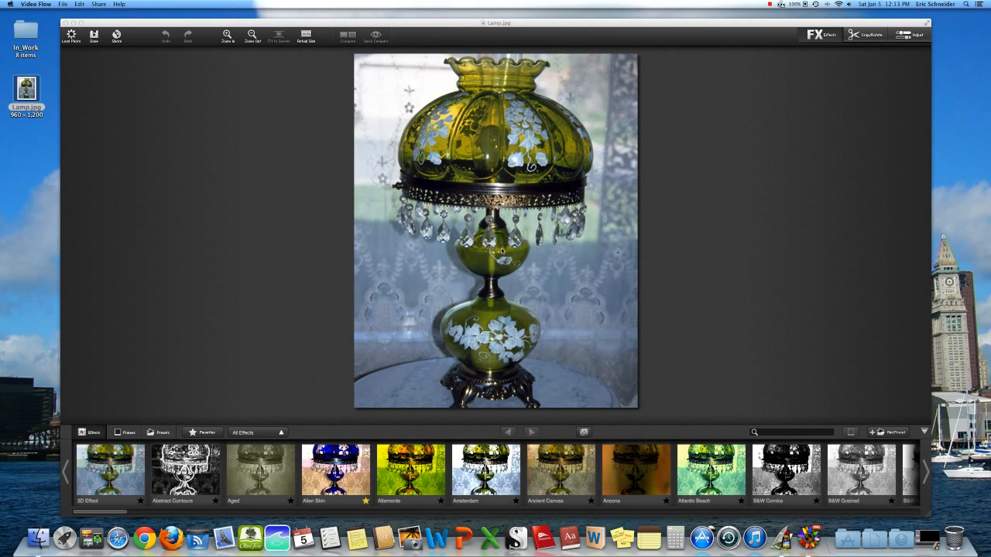
mouse_move(1, 1)
left_click(62, 57)
- View the image sharing services and close the sharing dialog without uploading anything
left_click(117, 36)
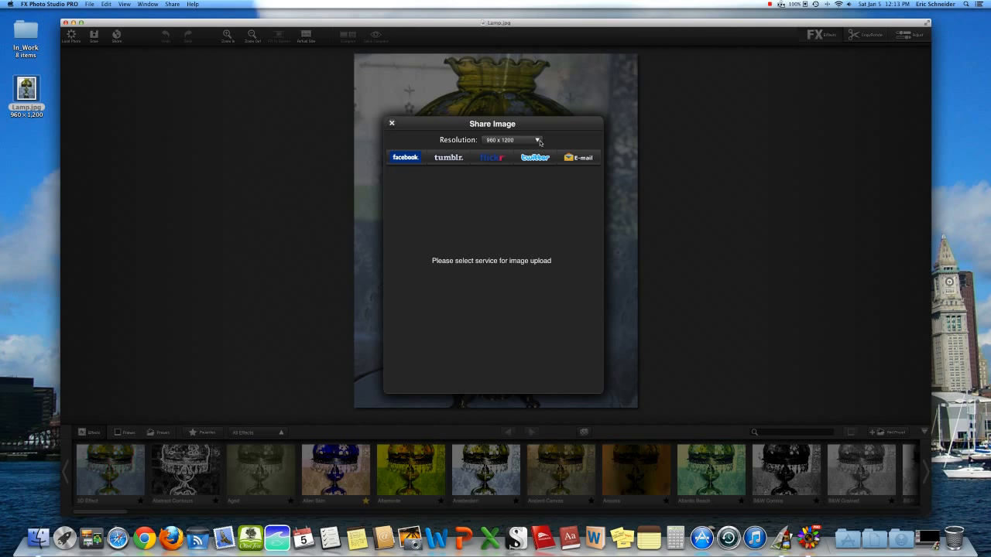
left_click(391, 123)
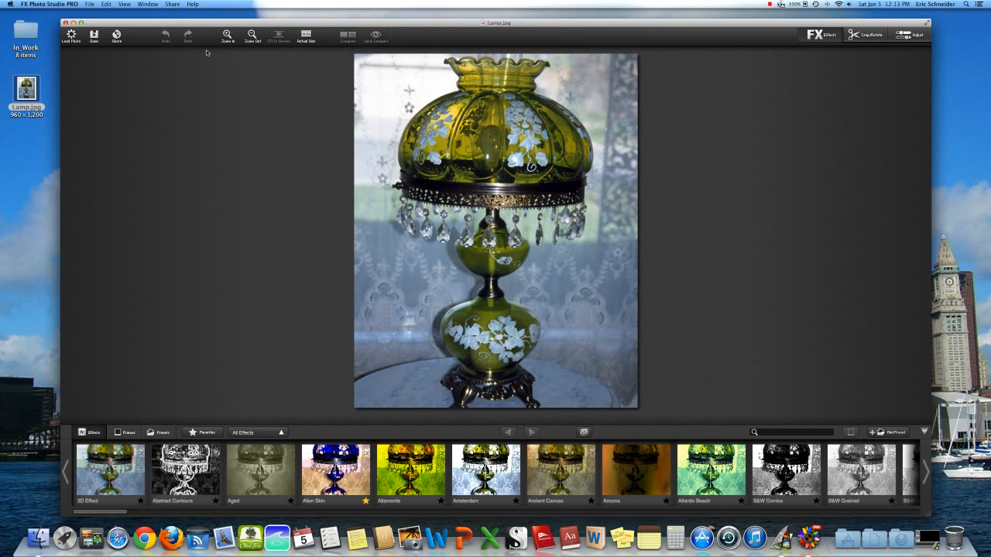
- Zoom in and out on the lamp photo and fit the whole image back into view
left_click(227, 37)
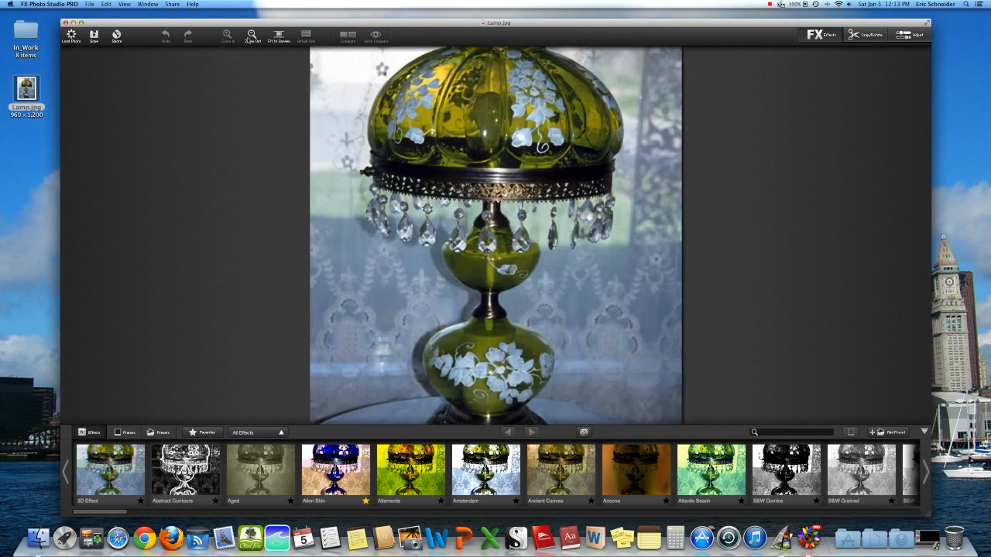
left_click(250, 40)
left_click(277, 39)
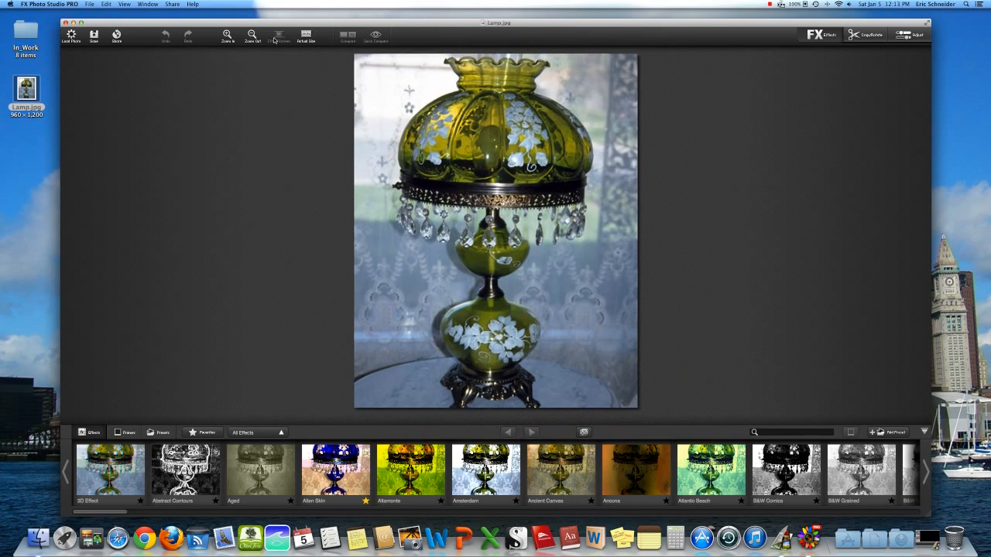
left_click(307, 36)
left_click(288, 38)
- Rotate the photo counterclockwise in four 90° turns, bringing the lamp back upright
left_click(866, 36)
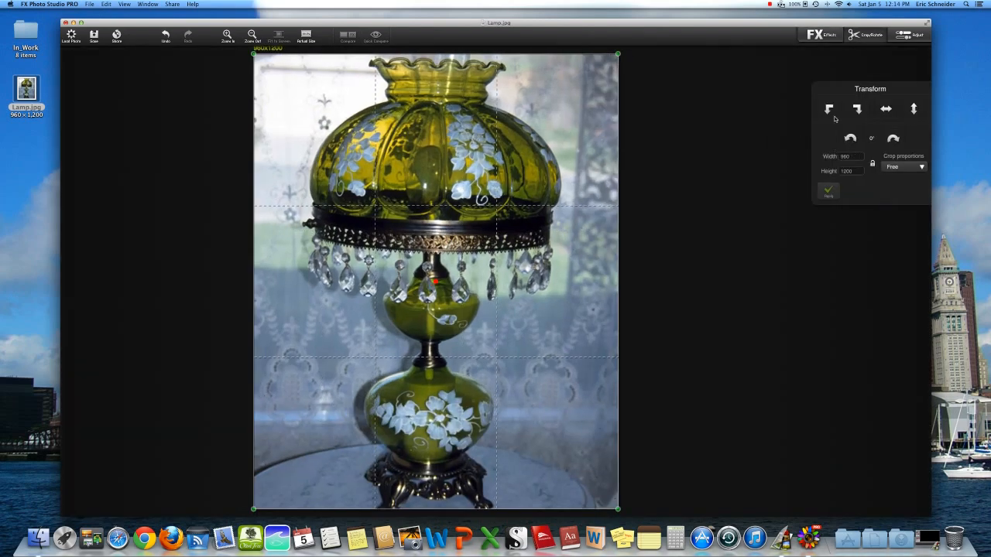
left_click(829, 113)
left_click(828, 113)
left_click(828, 113)
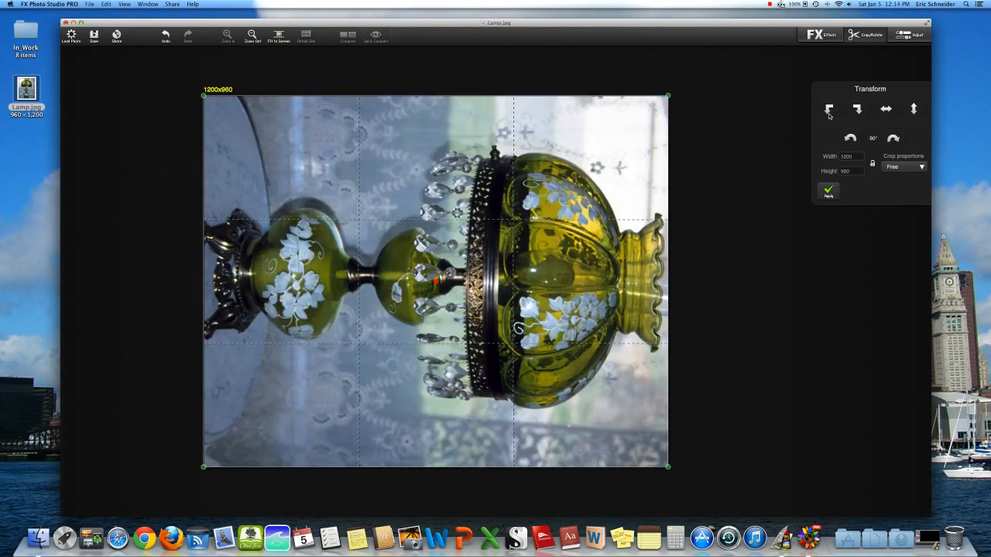
left_click(828, 114)
- Look over the colour adjustment controls, the effects collection and the available art frames
left_click(893, 39)
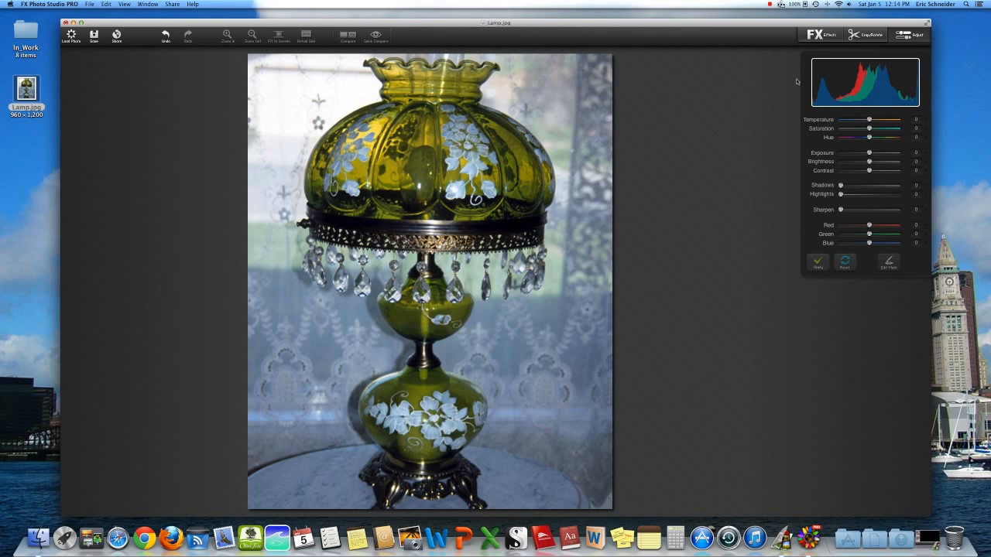
left_click(815, 35)
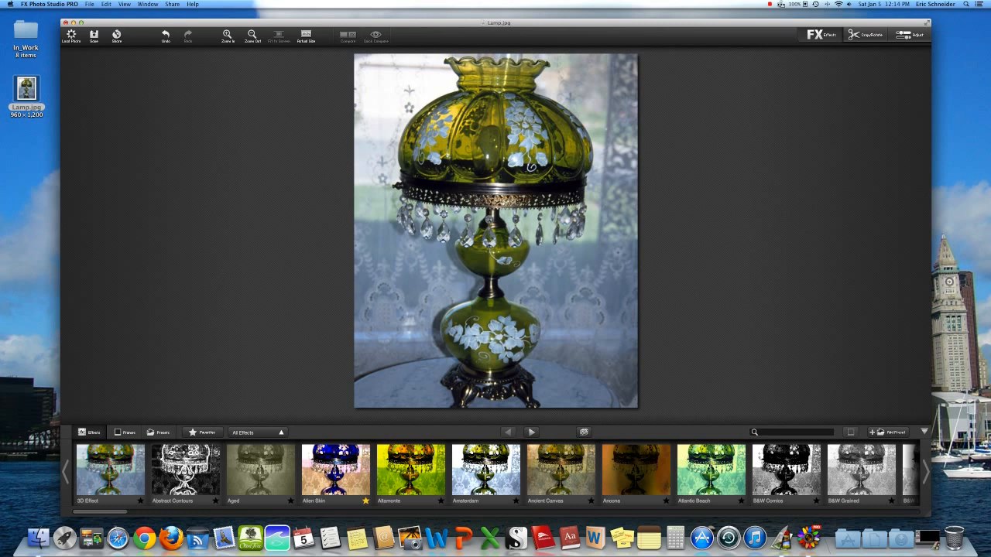
left_click(122, 433)
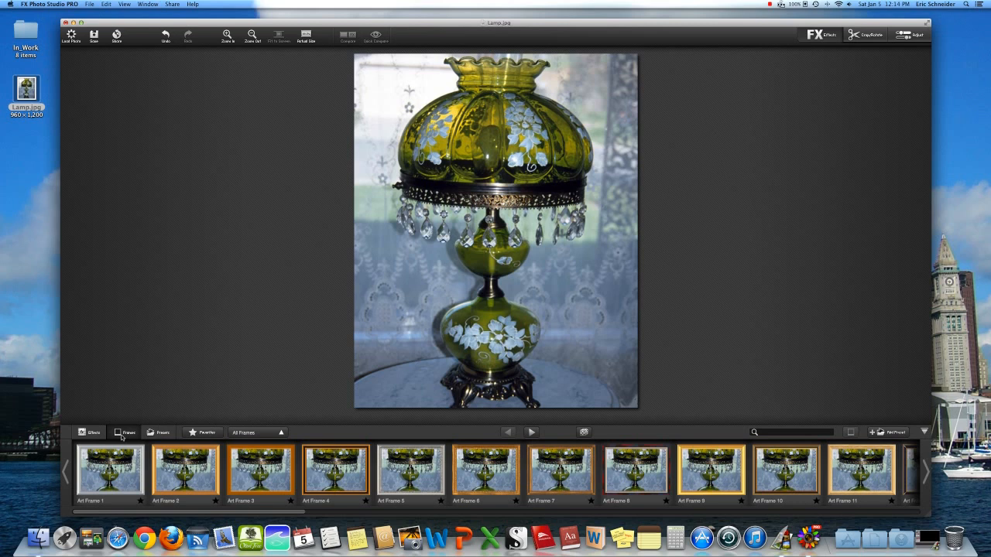
- Preview the Purple and Framed preset on the photo, remove it again and return to the effects collection
left_click(161, 434)
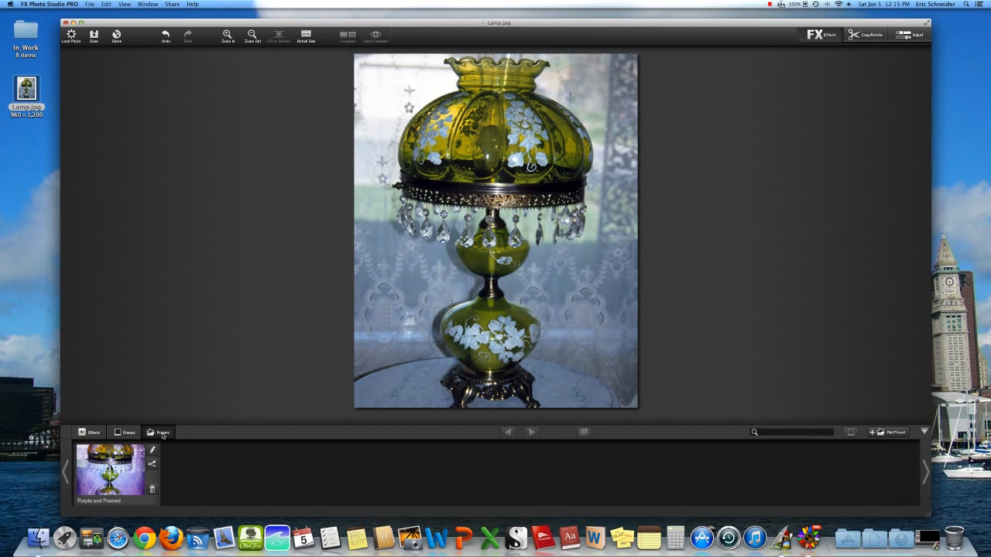
left_click(109, 465)
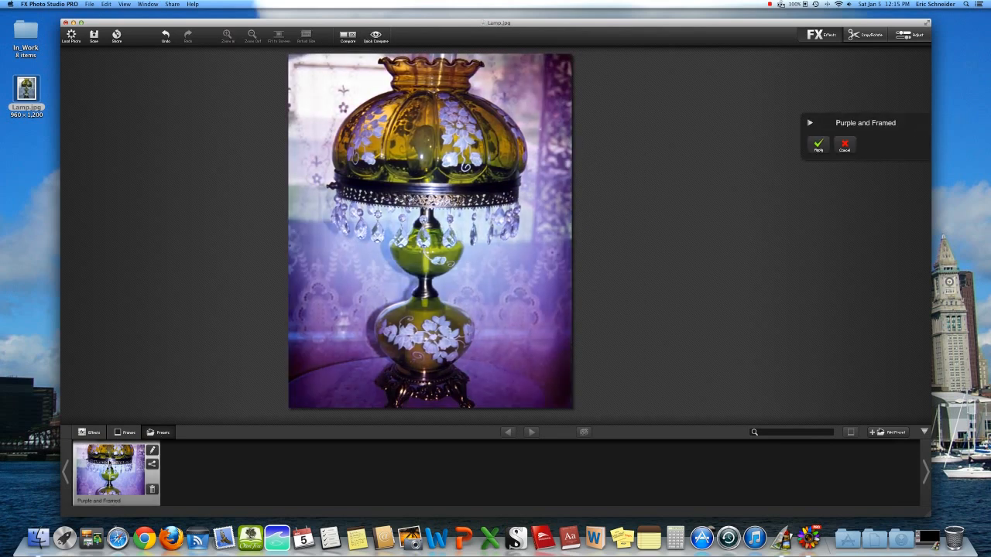
left_click(110, 463)
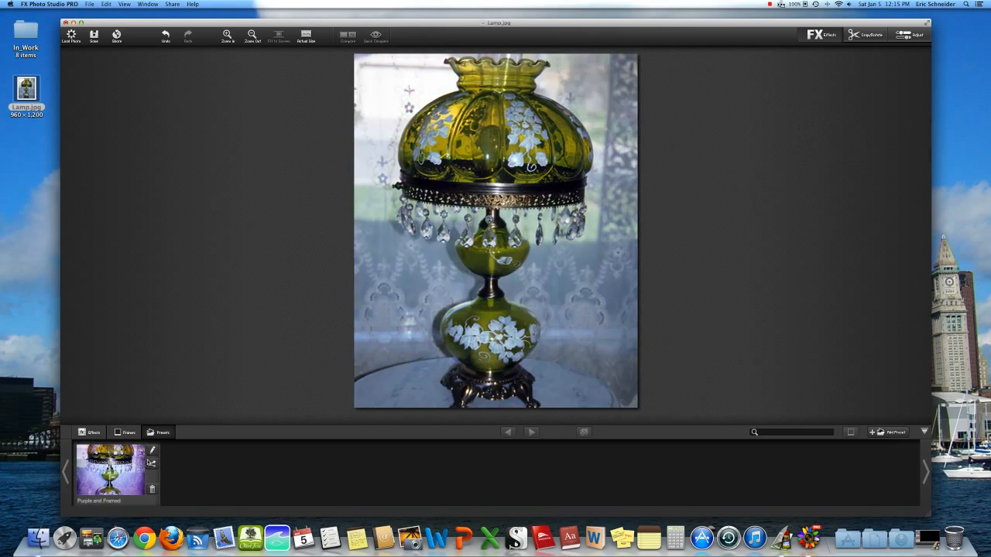
left_click(77, 433)
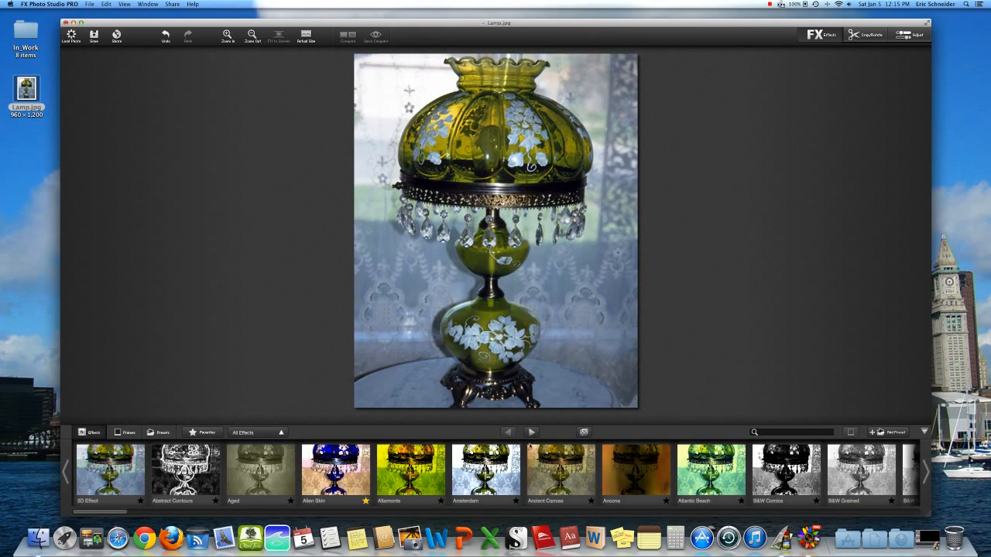
- Try out a series of randomly chosen effects on the lamp photo and cancel the last one
left_click(583, 432)
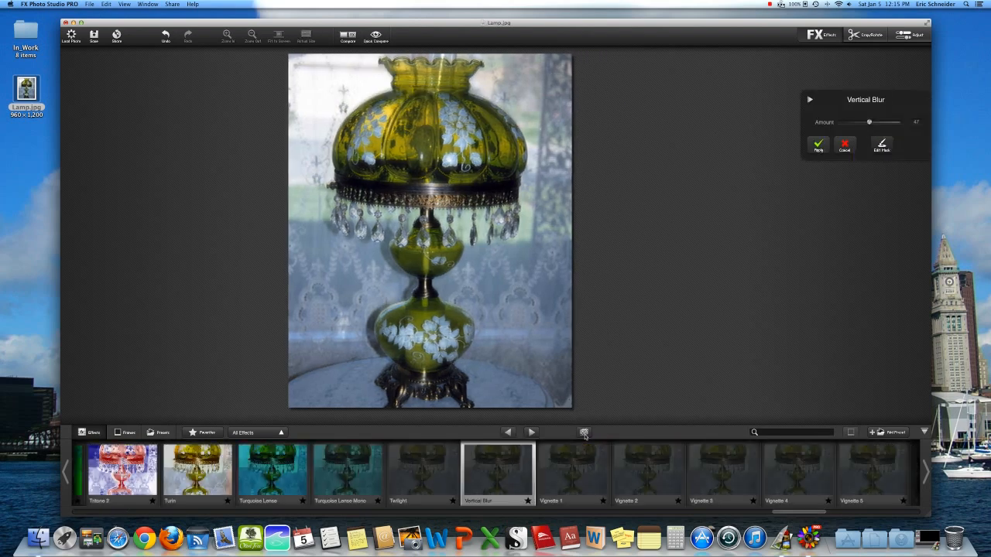
left_click(583, 432)
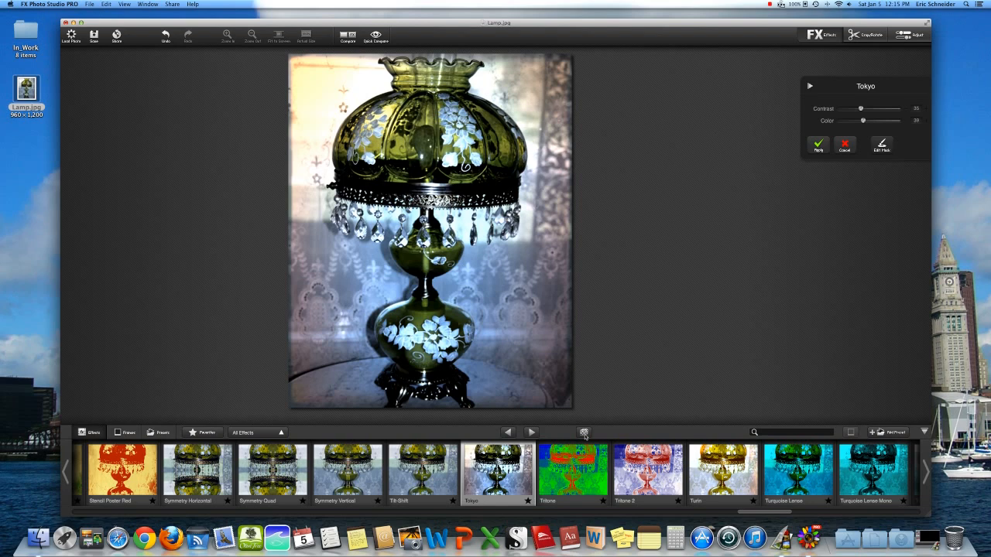
left_click(584, 432)
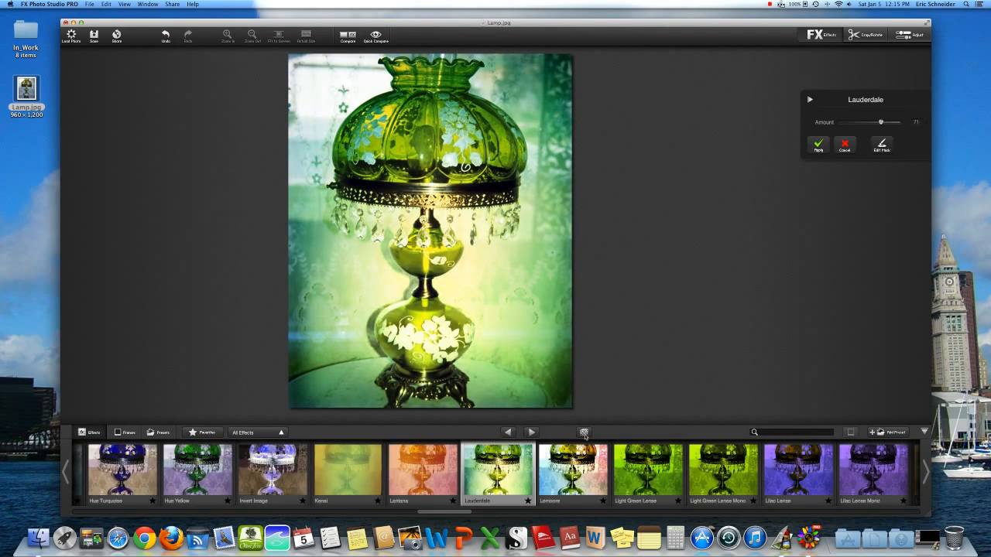
left_click(584, 432)
left_click(583, 432)
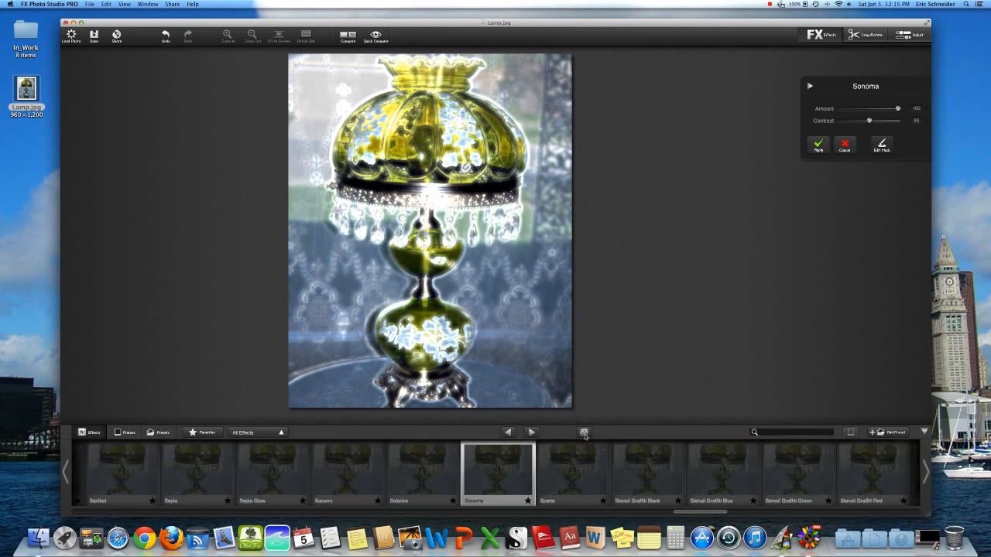
left_click(584, 432)
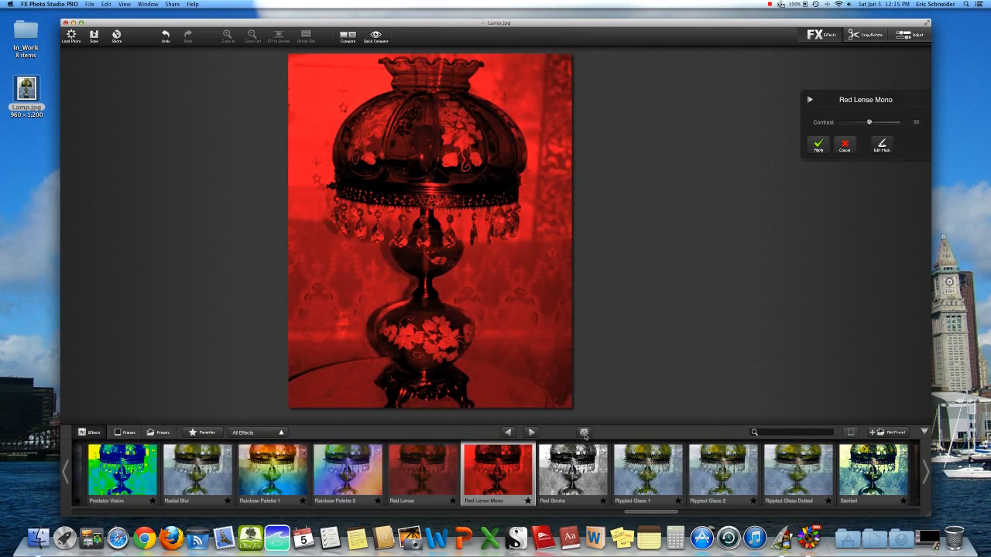
left_click(584, 432)
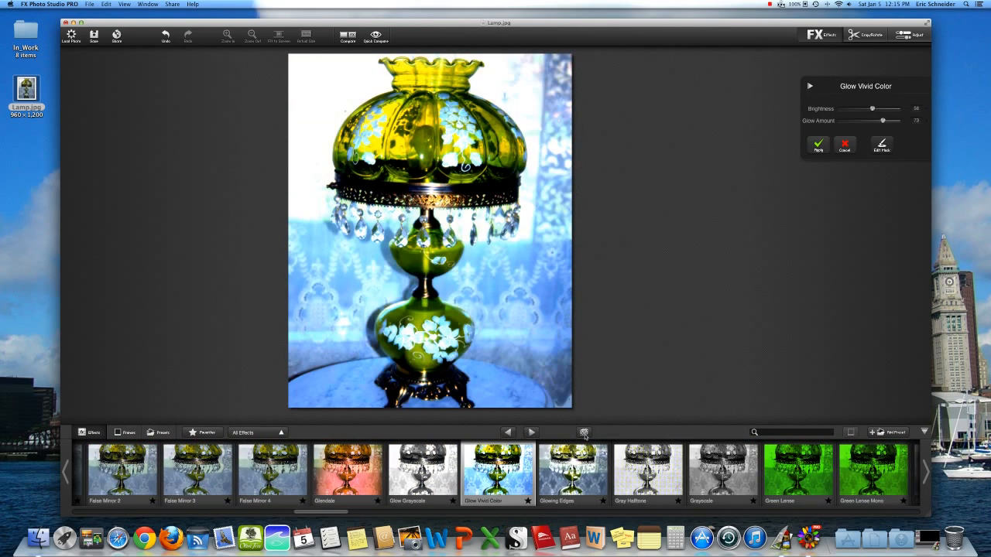
left_click(845, 144)
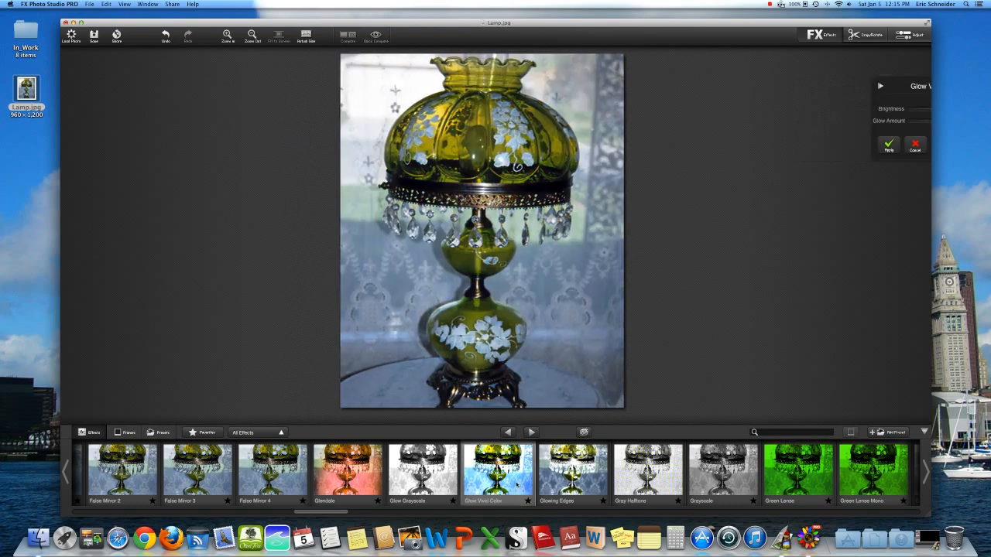
- Apply the Hue Blue effect to the lamp photo with its amount lowered to about 32
scroll(496, 474, "right", 10)
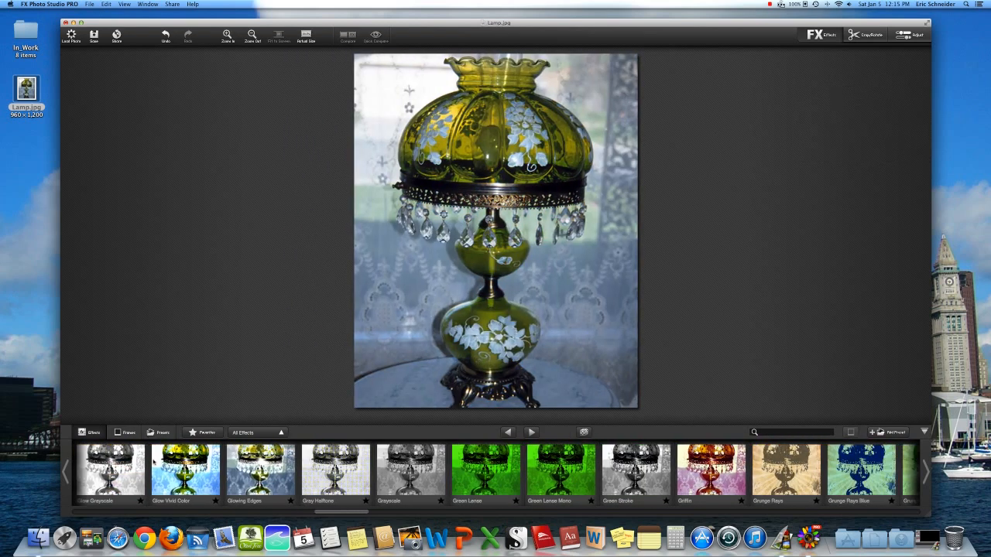
left_click_drag(369, 512, 375, 512)
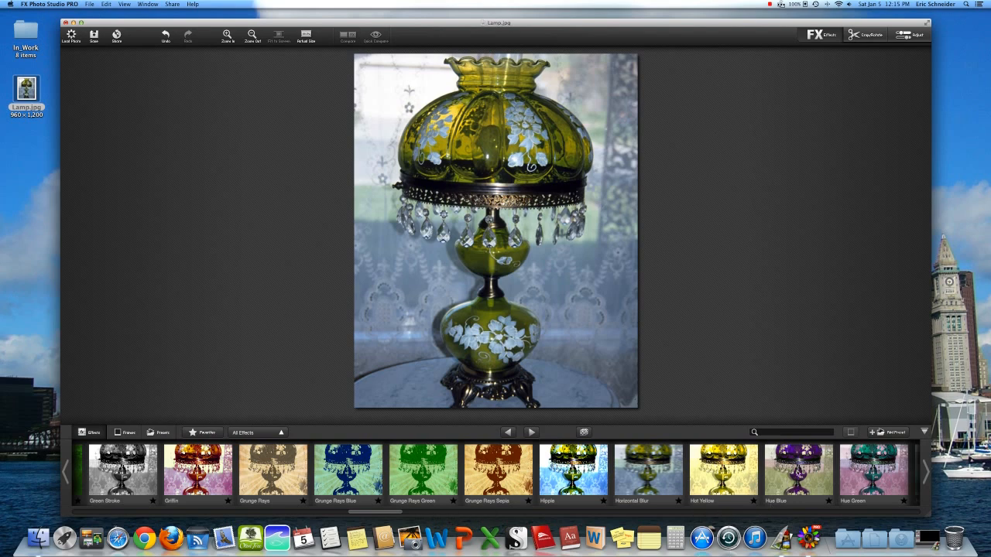
left_click(799, 470)
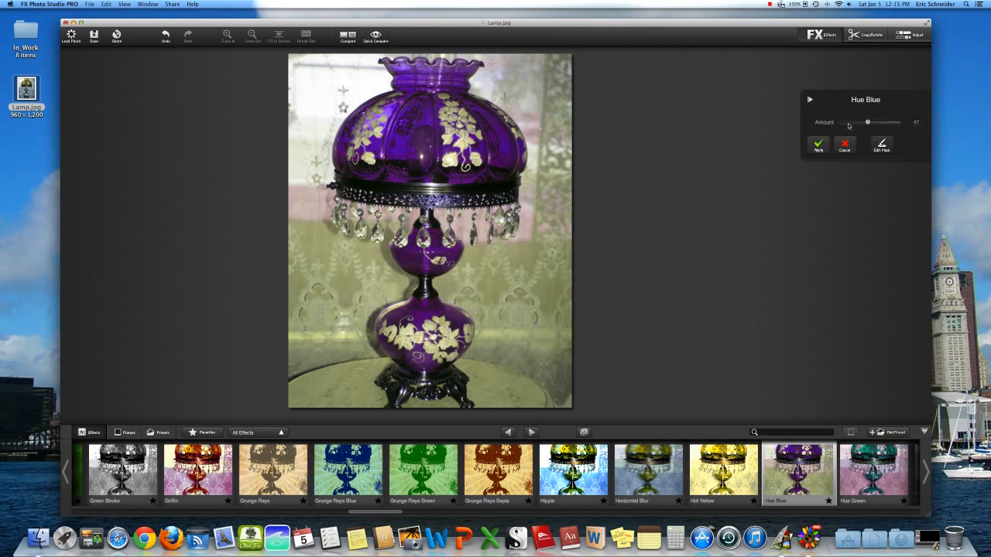
mouse_move(870, 123)
left_mouse_down()
mouse_move(887, 123)
mouse_move(851, 123)
mouse_move(860, 123)
left_mouse_up()
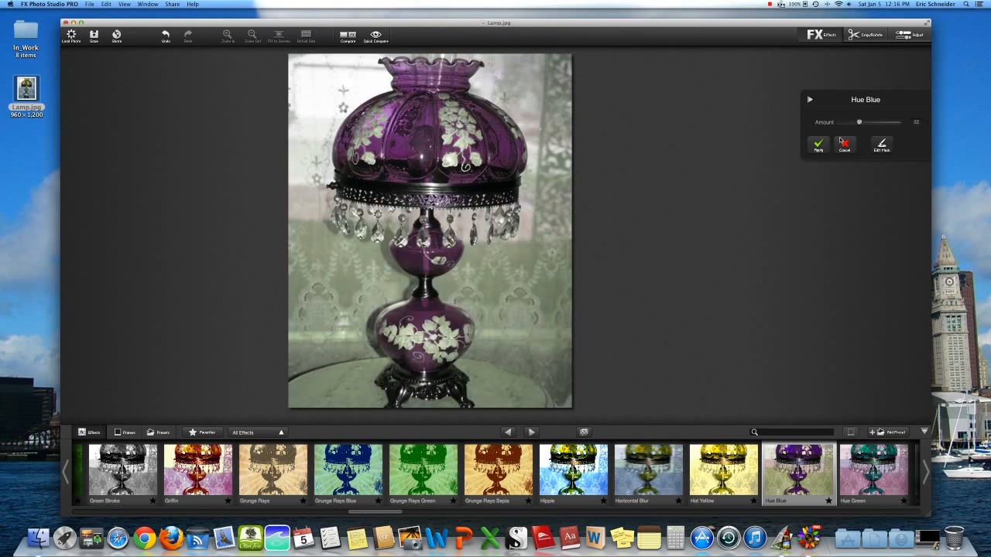
left_click(818, 145)
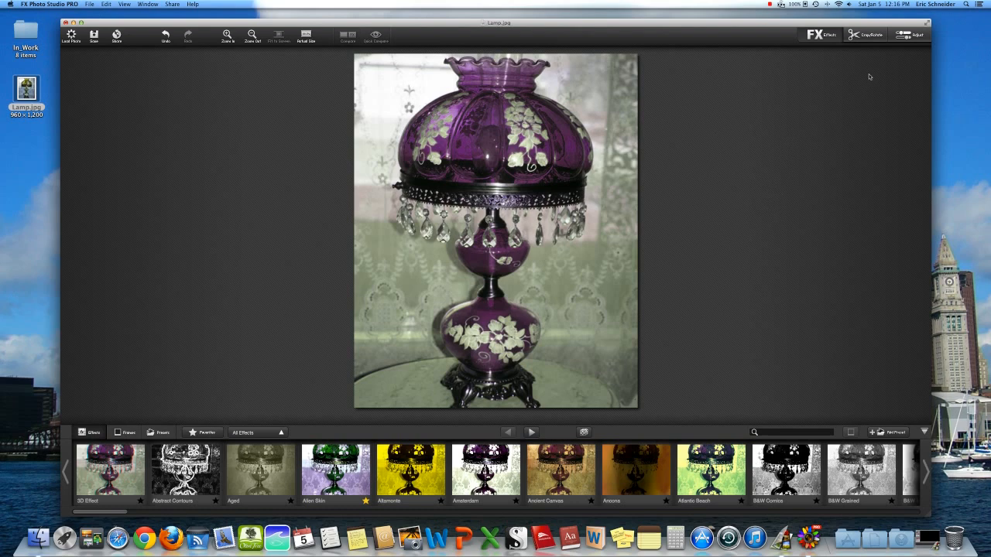
- Crop the photo to the lampshade with 16x9 proportions at about 951 x 535 pixels, and undo the crop
left_click(865, 36)
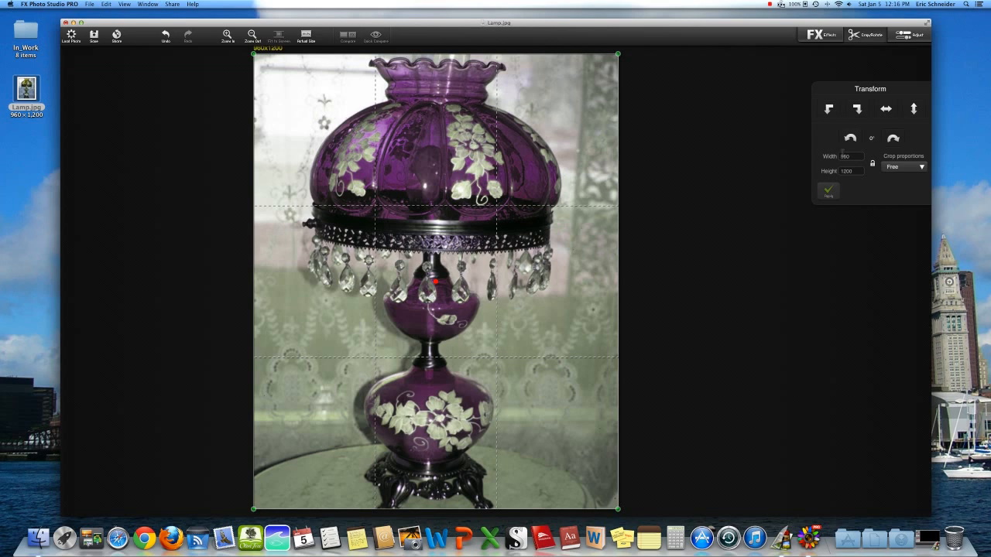
left_click(911, 168)
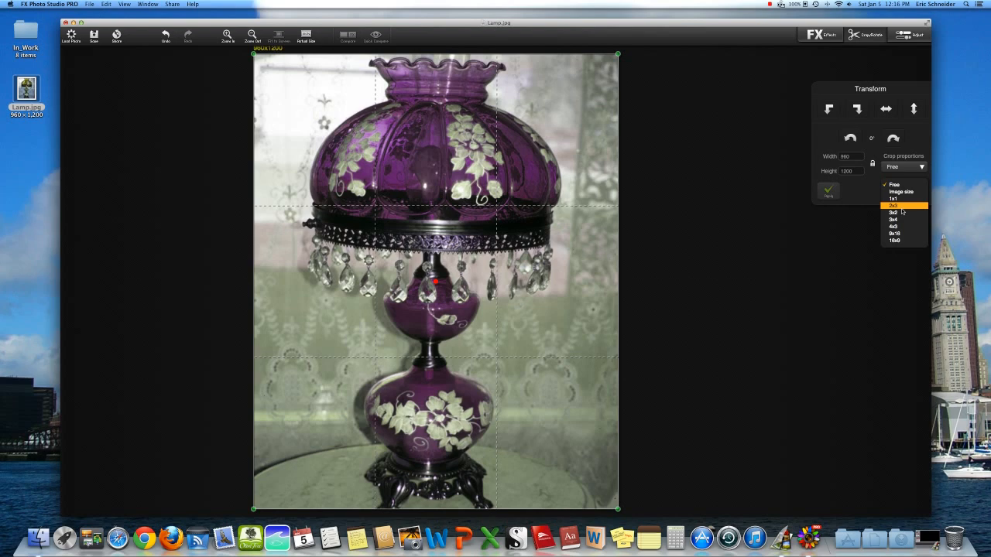
left_click(898, 242)
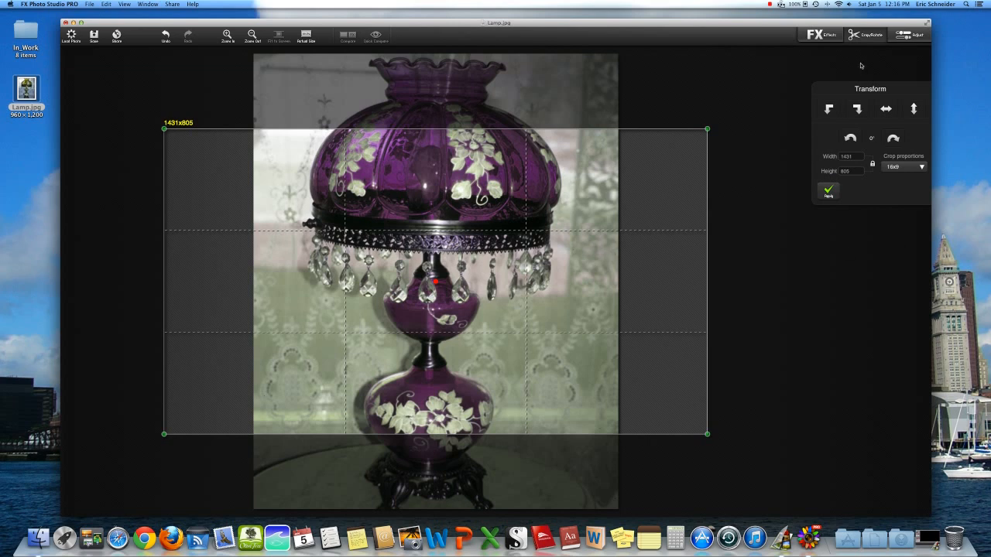
left_click_drag(686, 132, 615, 181)
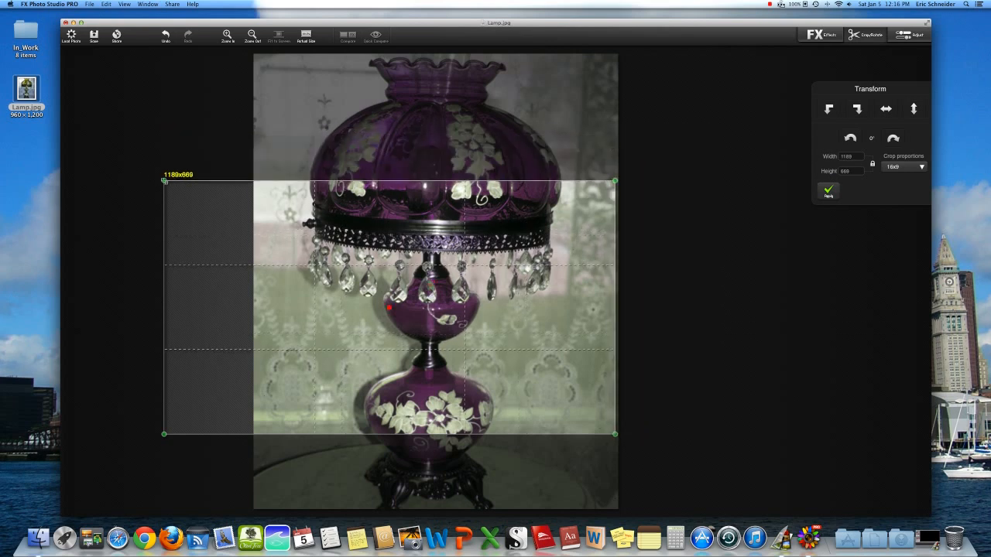
left_click_drag(165, 181, 253, 220)
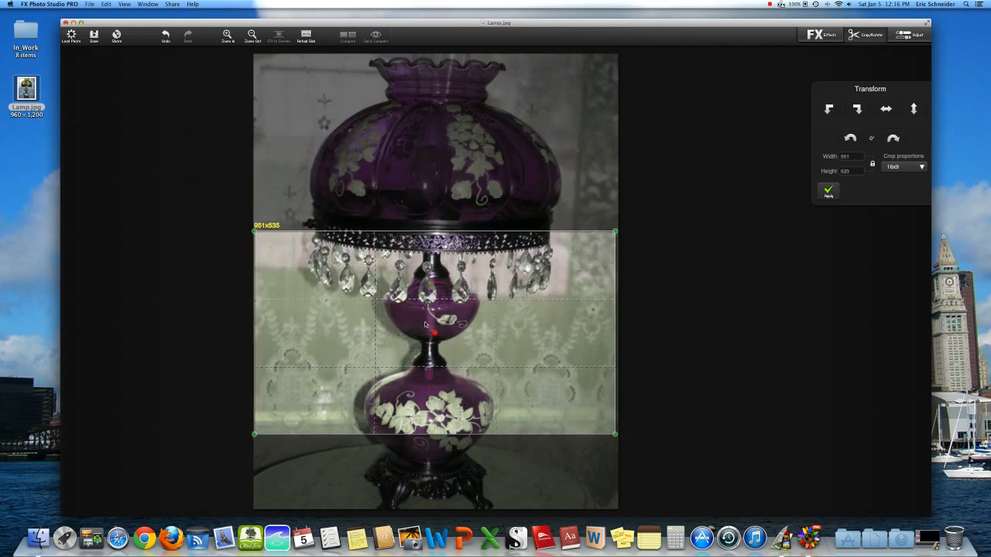
left_click_drag(428, 322, 427, 147)
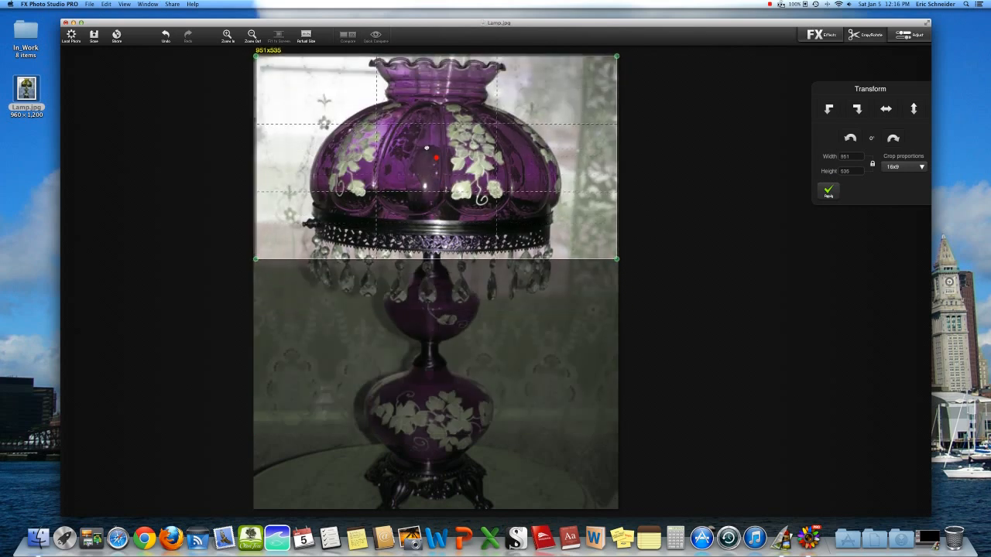
left_click(827, 190)
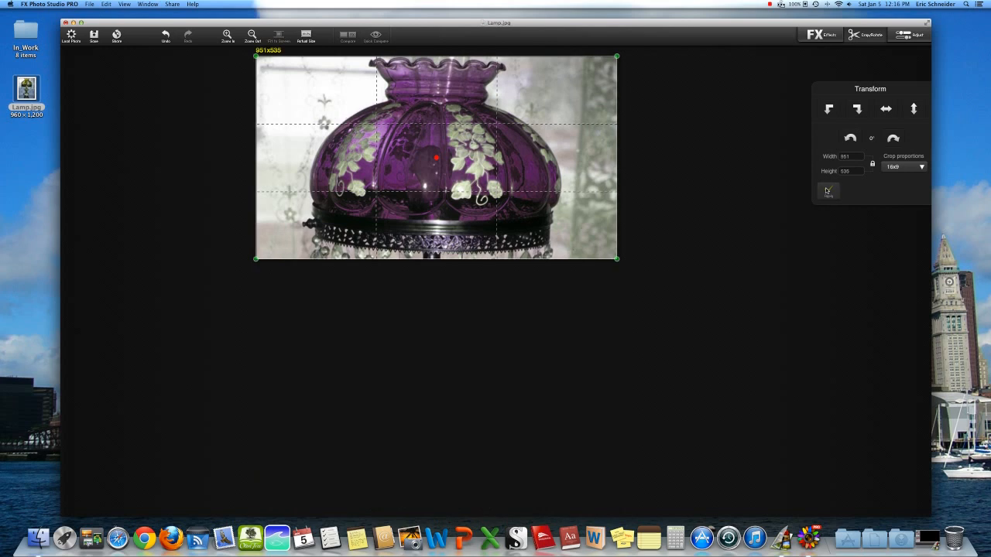
left_click(167, 36)
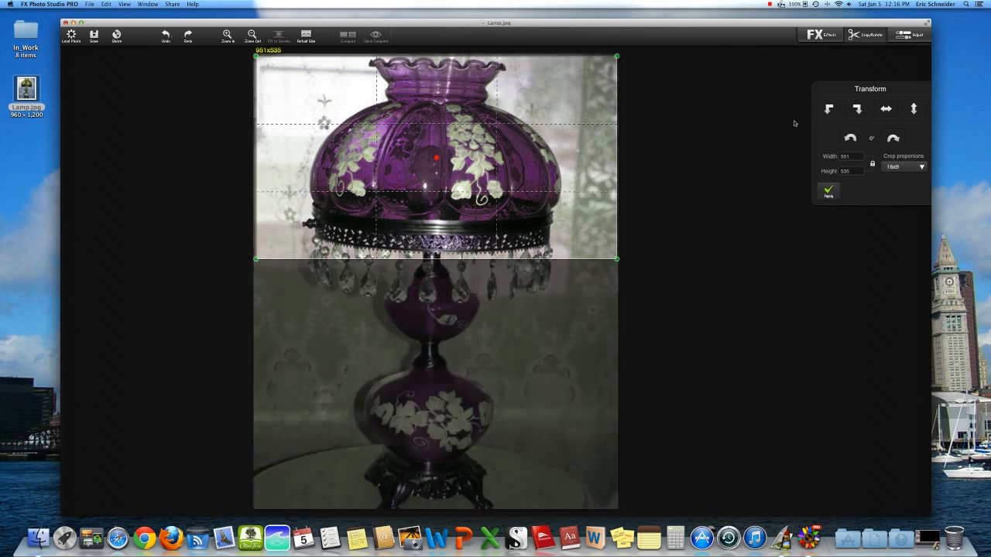
- Discard the pending crop and apply image adjustments with hue about 38, highlights 31 and sharpen 23
left_click(911, 37)
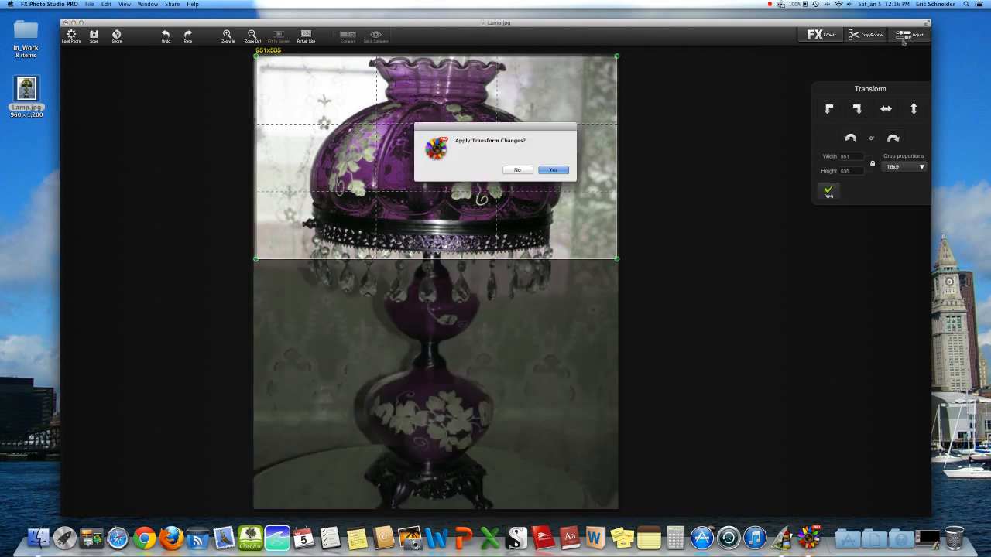
left_click(522, 172)
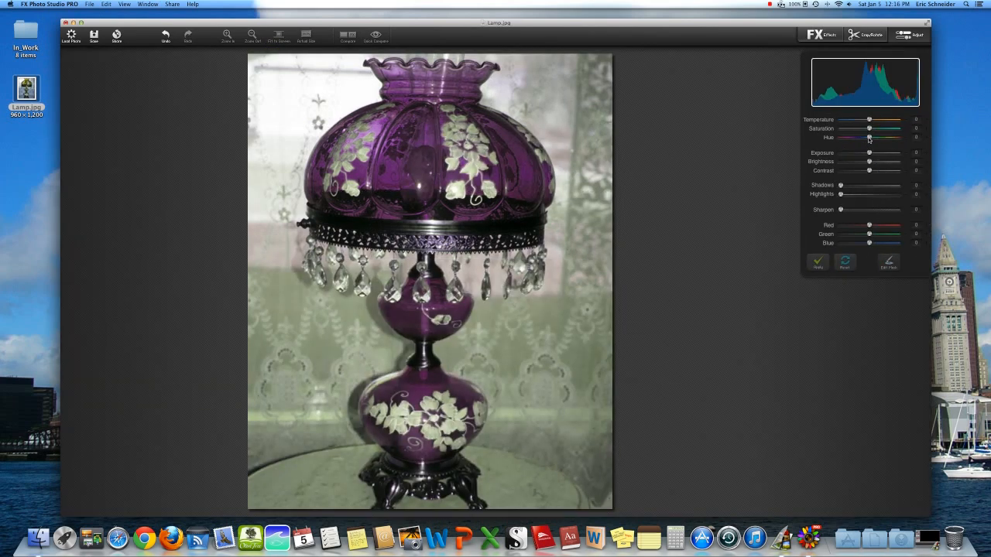
left_click_drag(869, 138, 875, 139)
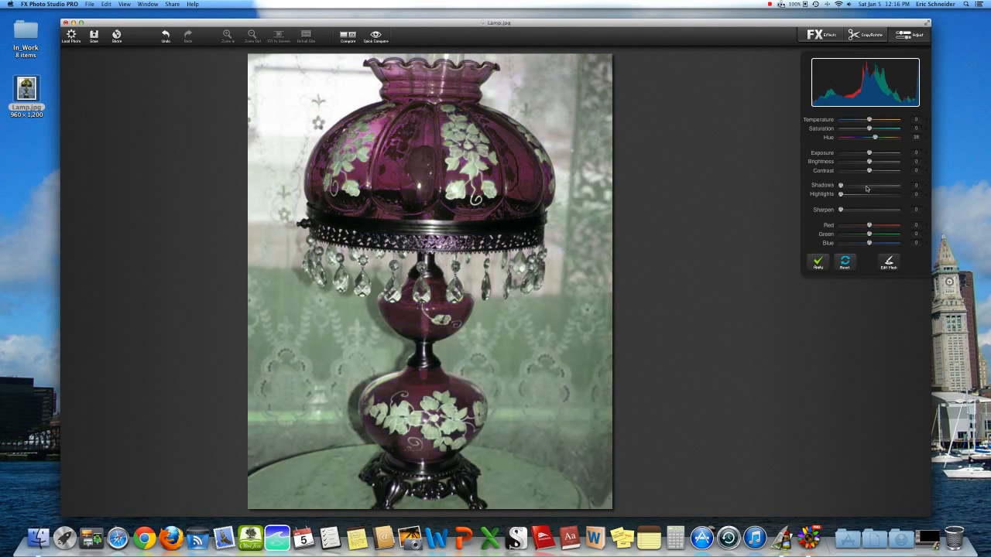
left_click_drag(841, 210, 859, 196)
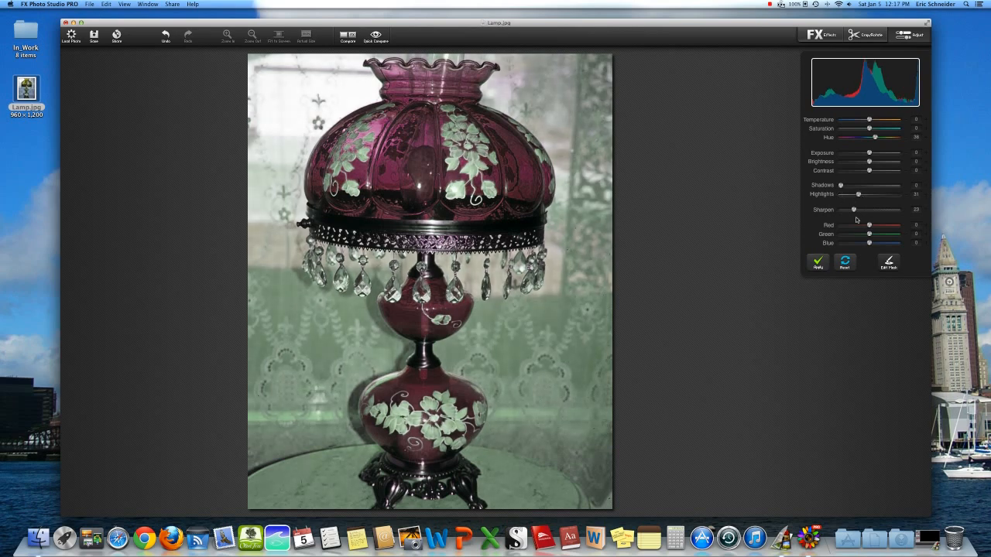
left_click(815, 263)
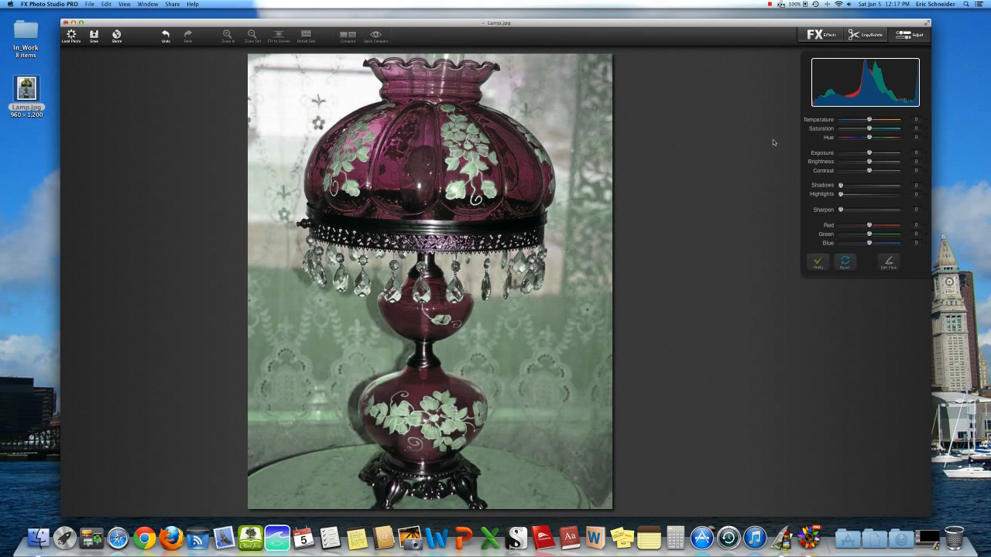
- Preview the Alien Skin effect on the adjusted lamp photo, toggling it off and on again
left_click(821, 36)
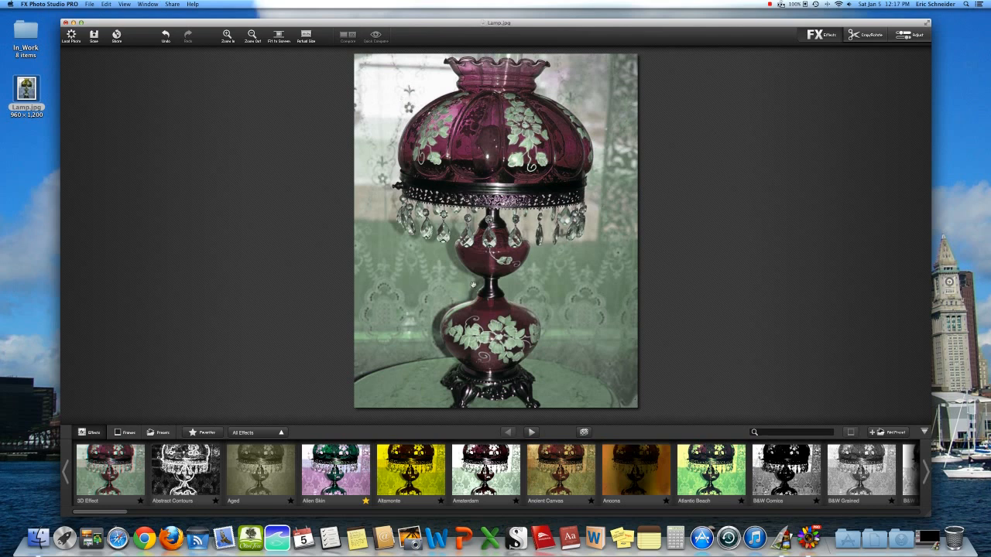
left_click(336, 471)
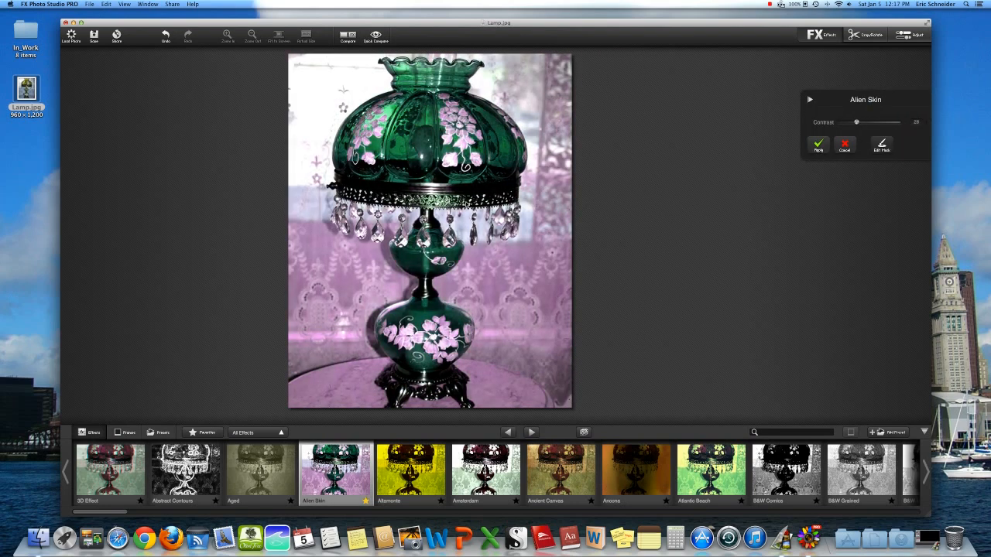
left_click(358, 471)
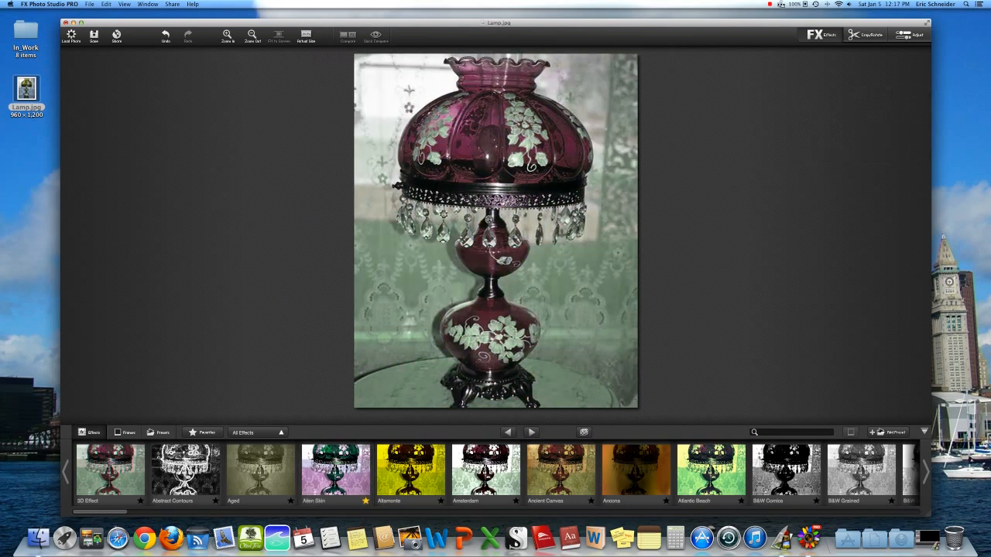
left_click(348, 471)
left_click(348, 471)
left_click(349, 470)
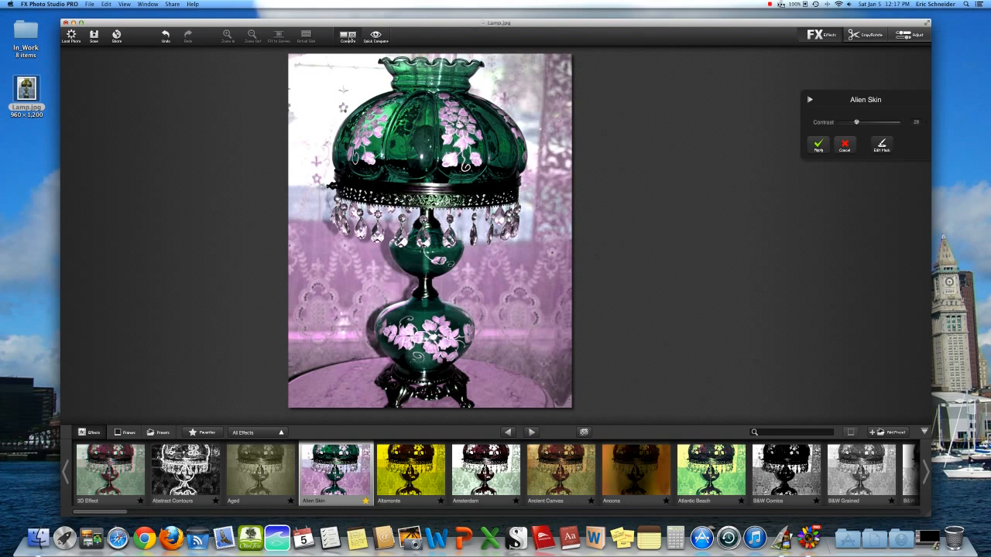
- Compare the Alien Skin preview with the photo before it, first side by side and with Quick Compare, and remove the effect
left_click(350, 35)
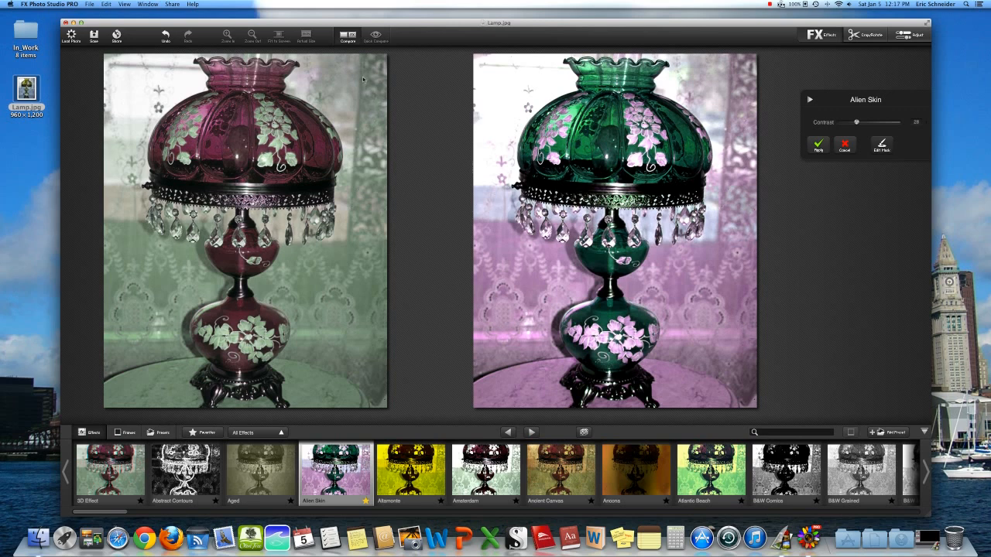
left_click(348, 34)
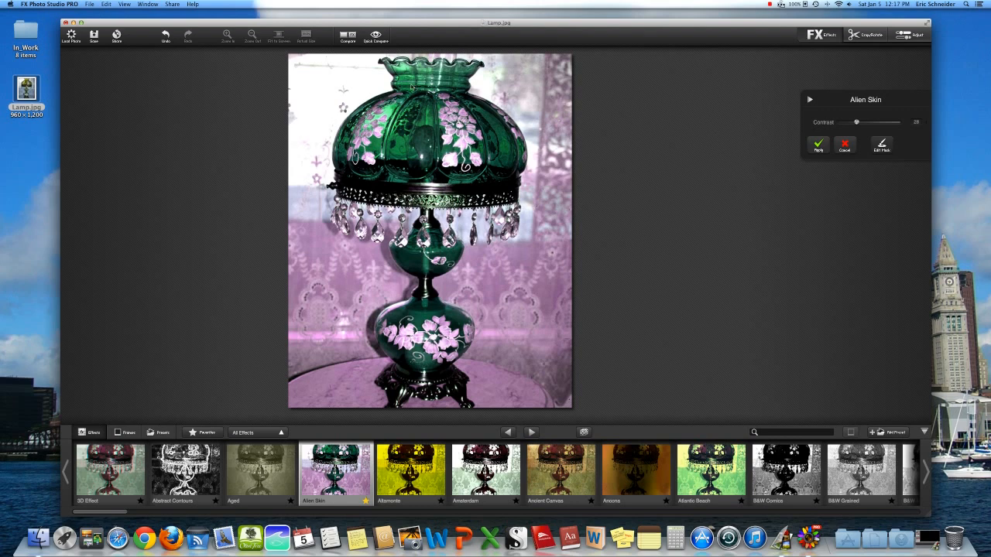
left_click(378, 37)
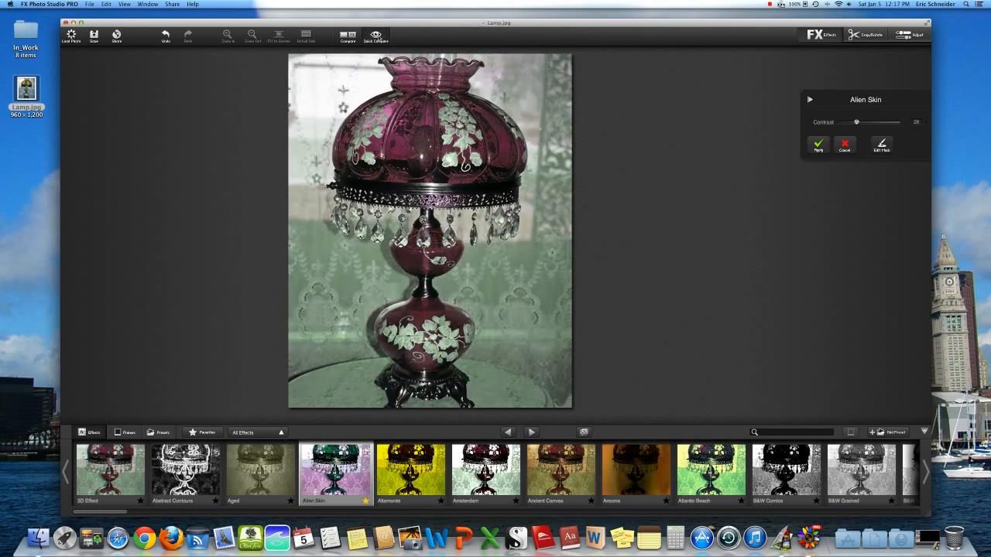
left_click(378, 36)
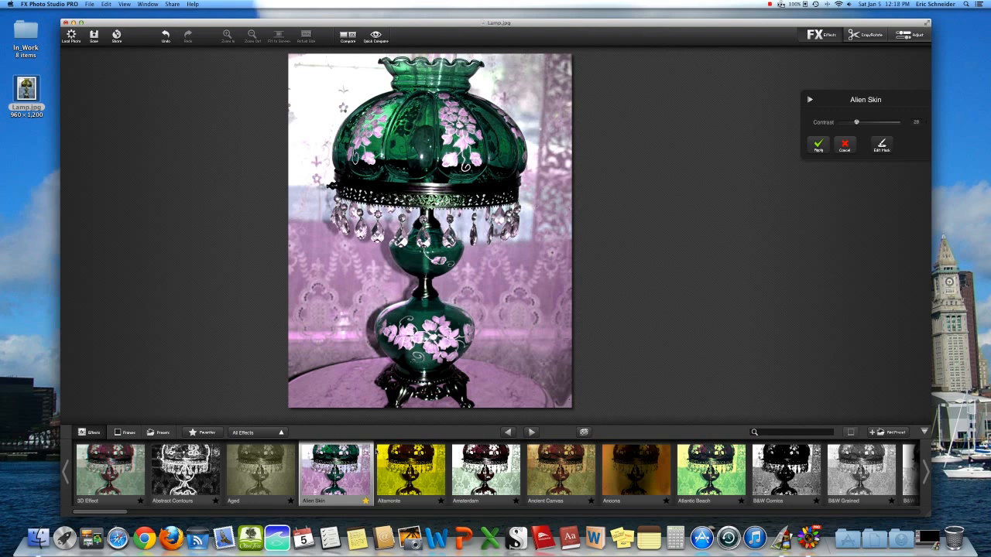
left_click(338, 474)
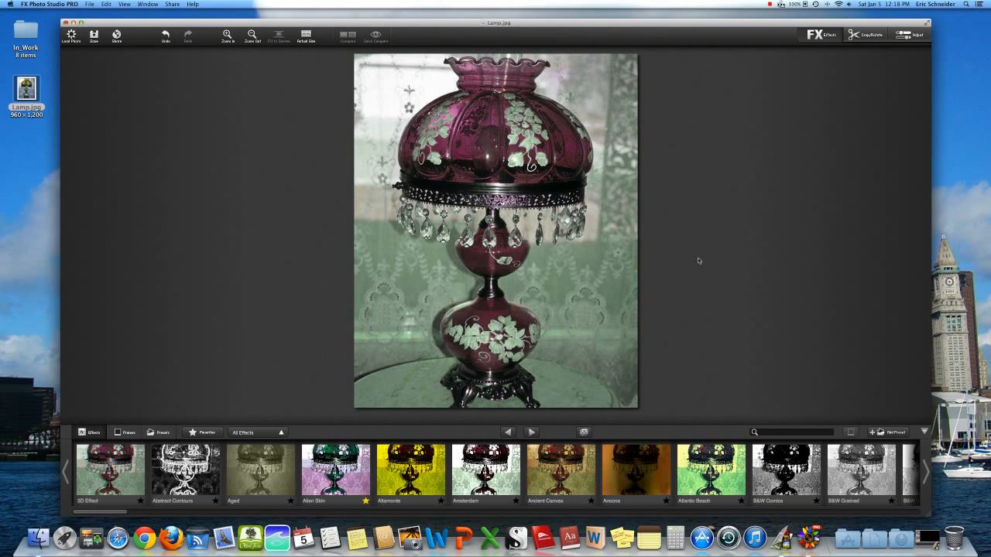
- Put Classic Frame 6 around the lamp photo with a width of about 97
left_click(130, 433)
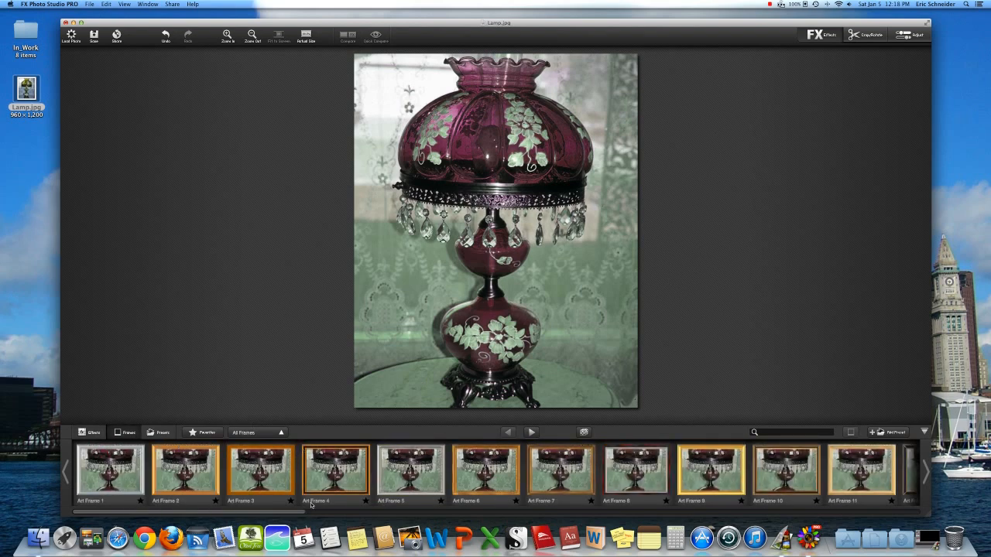
left_click_drag(301, 515, 666, 512)
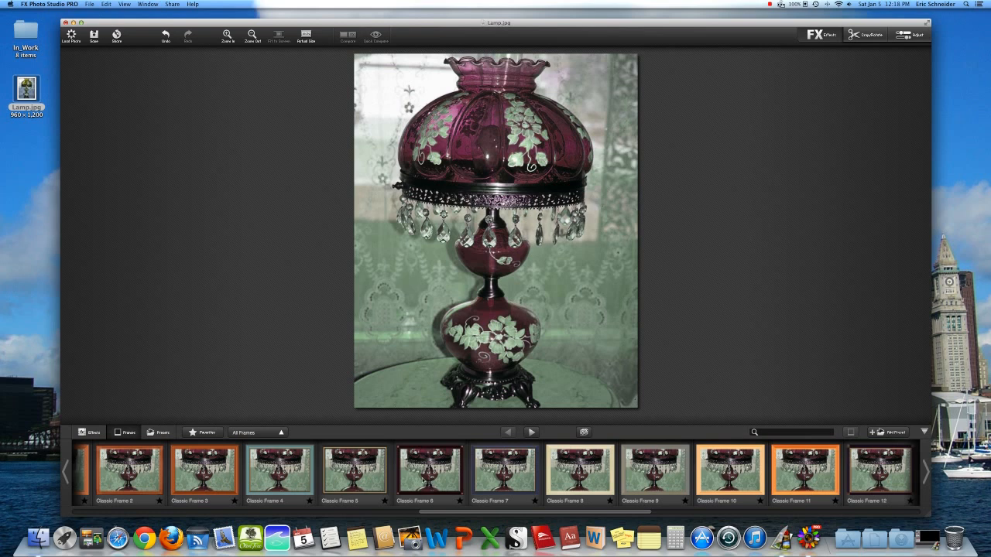
left_click(429, 480)
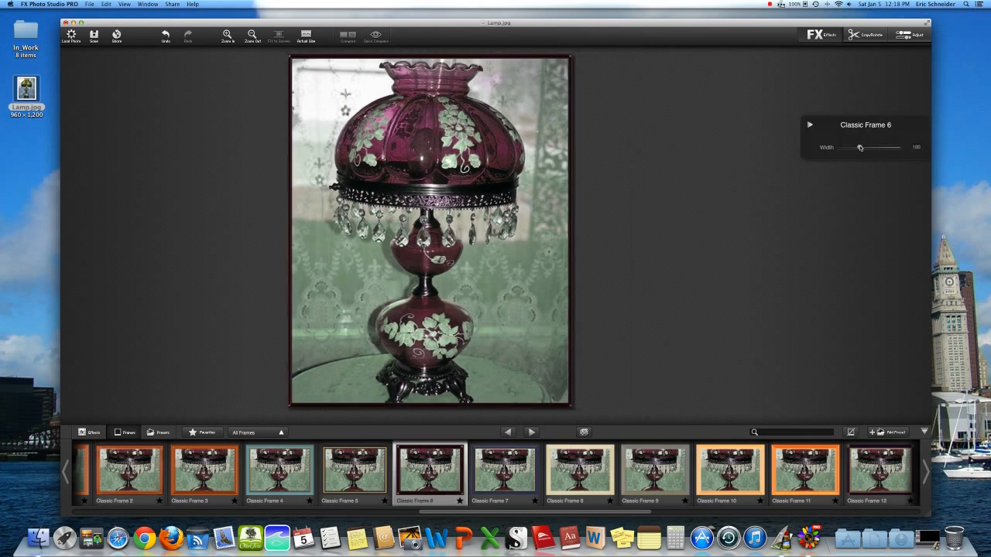
mouse_move(859, 147)
left_mouse_down()
mouse_move(875, 147)
mouse_move(858, 148)
left_mouse_up()
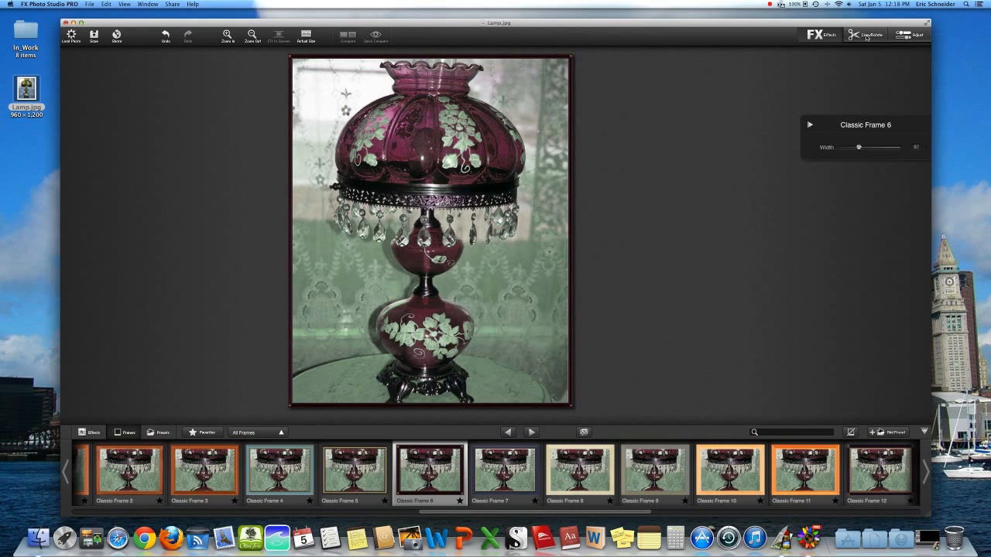
left_click(910, 37)
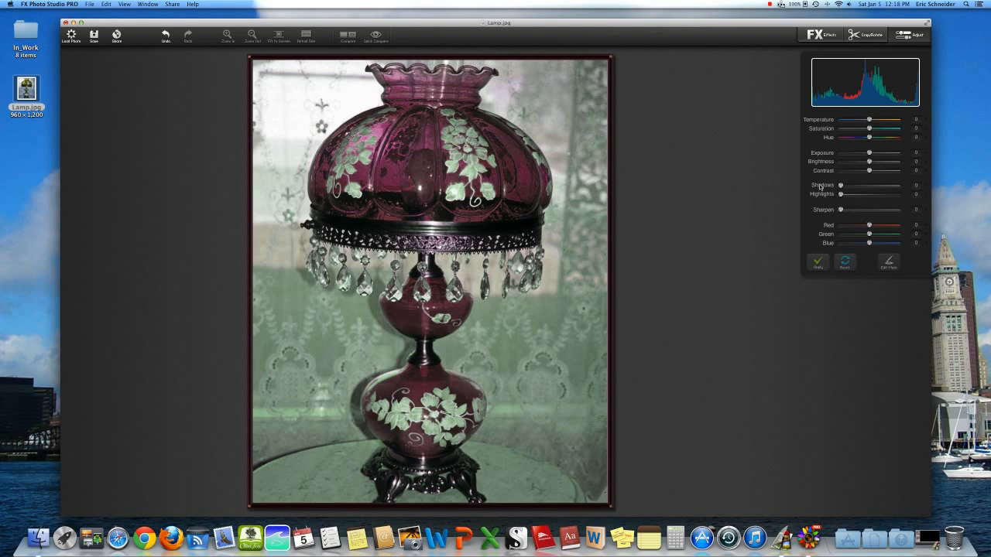
left_click(822, 35)
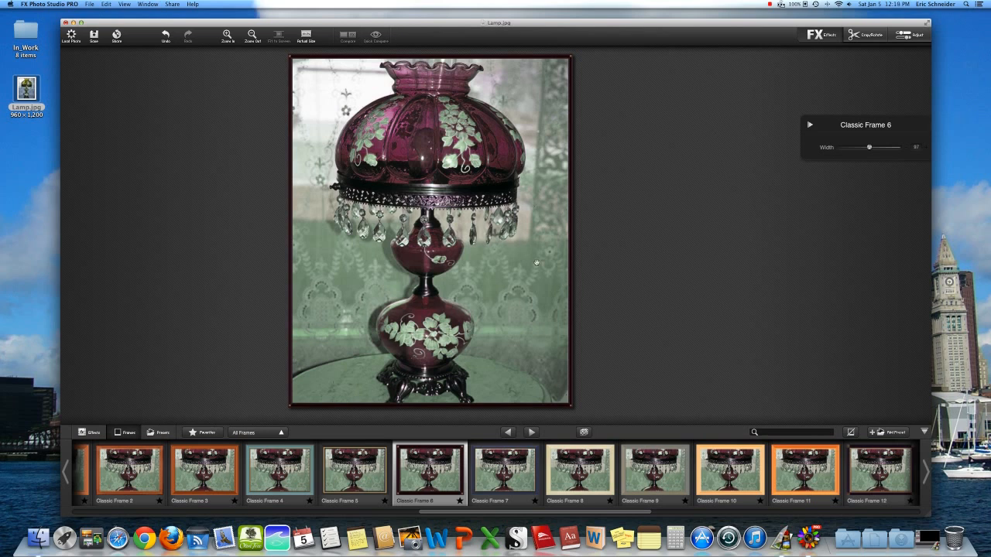
left_click(90, 432)
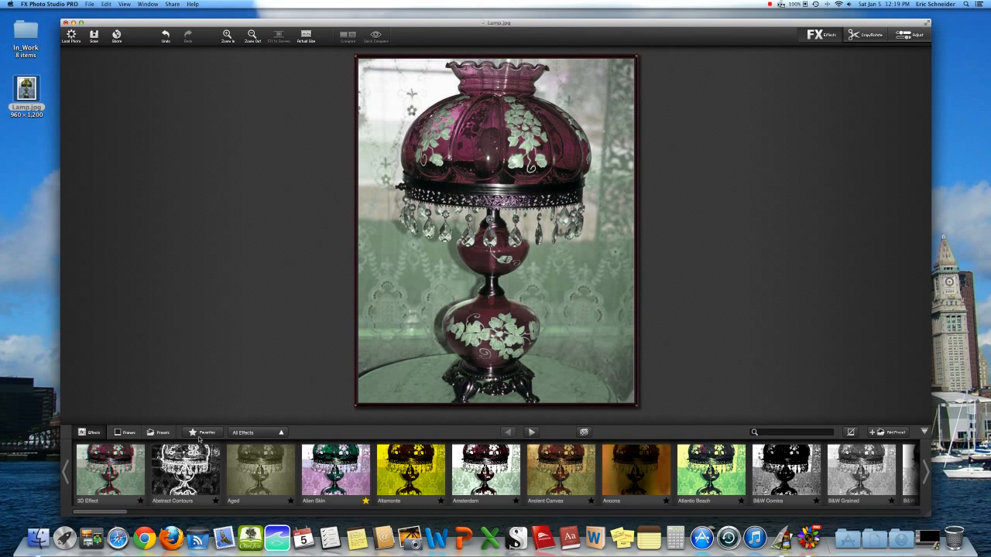
- Show the saved presets, start adding a new preset, cancel it and return to the effects collection
left_click(164, 433)
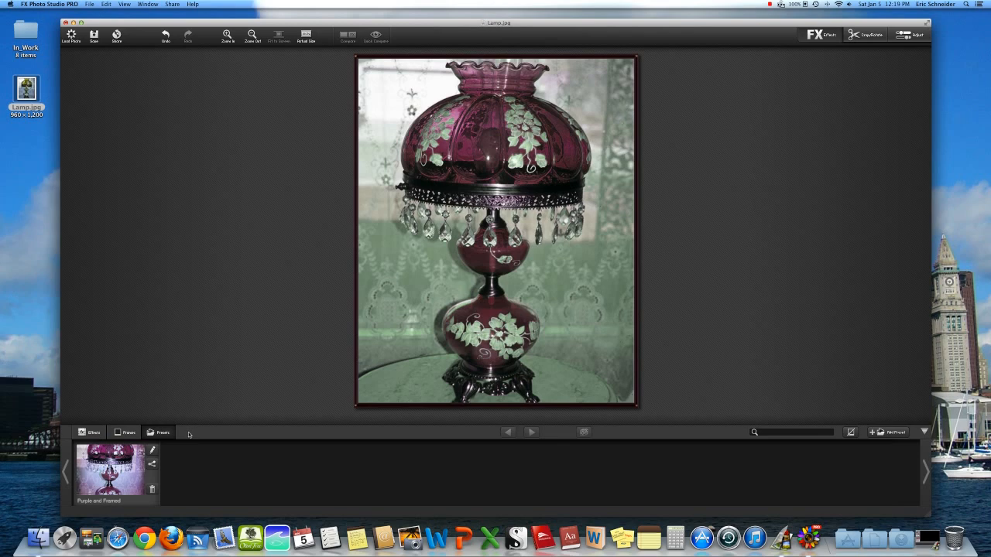
left_click(894, 433)
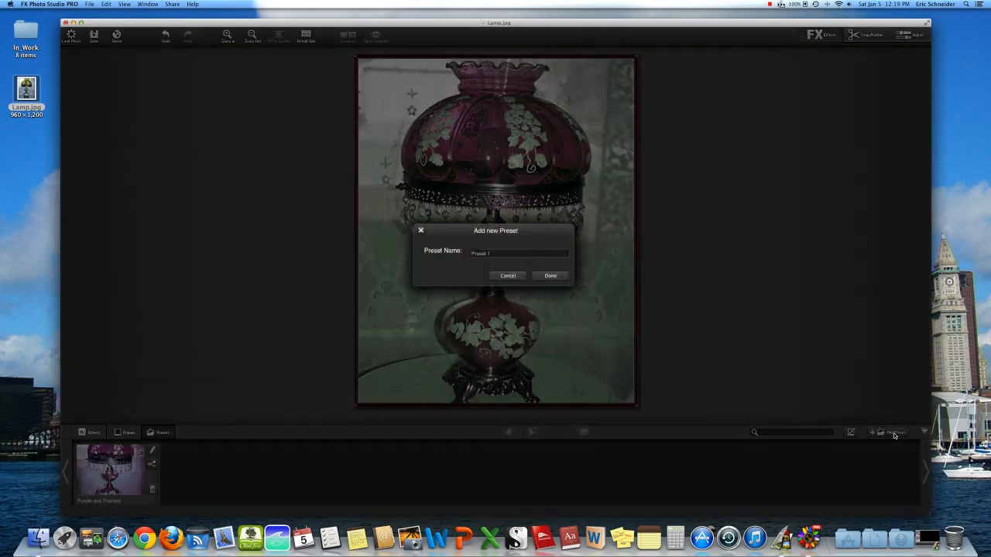
left_click(508, 278)
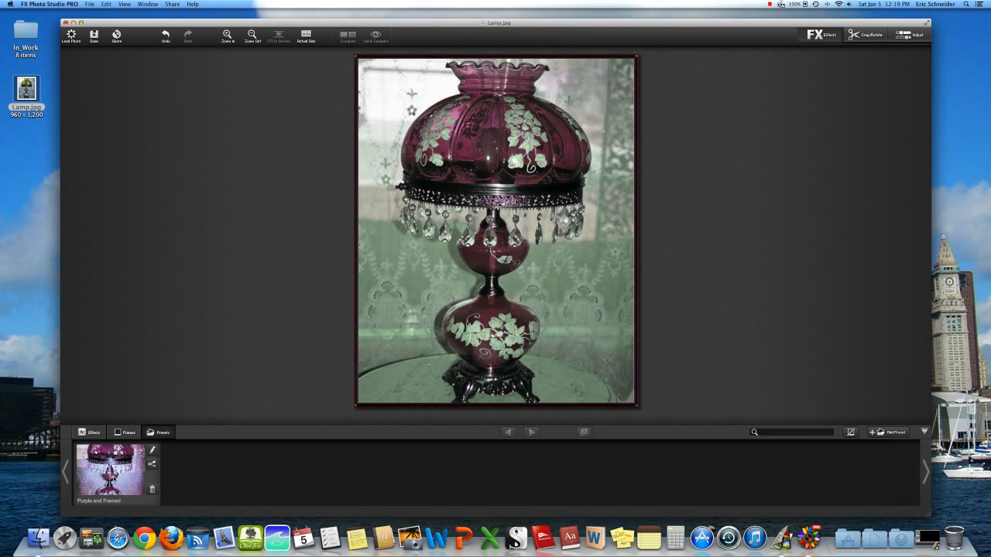
left_click(94, 431)
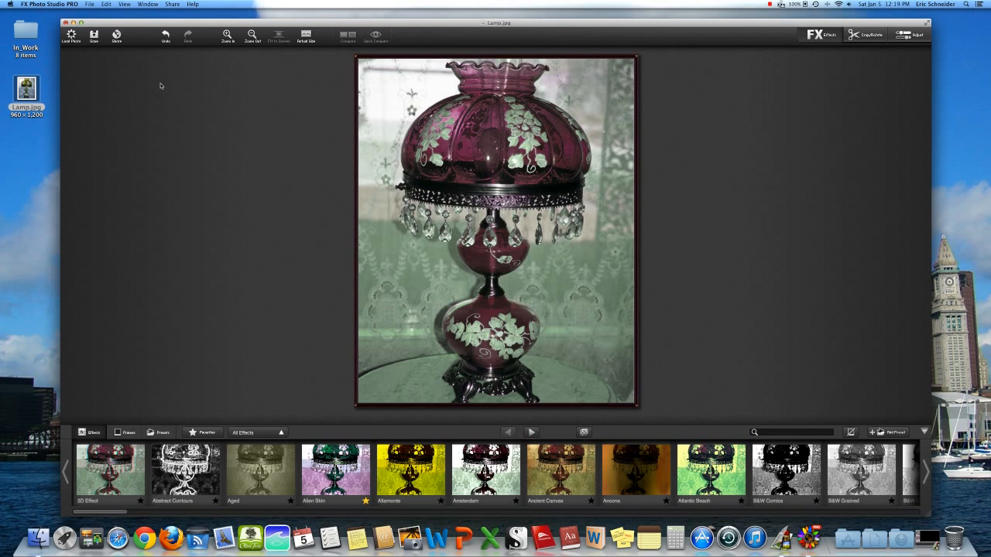
- Revert the lamp photo to its original, discarding all unsaved edits
left_click(107, 5)
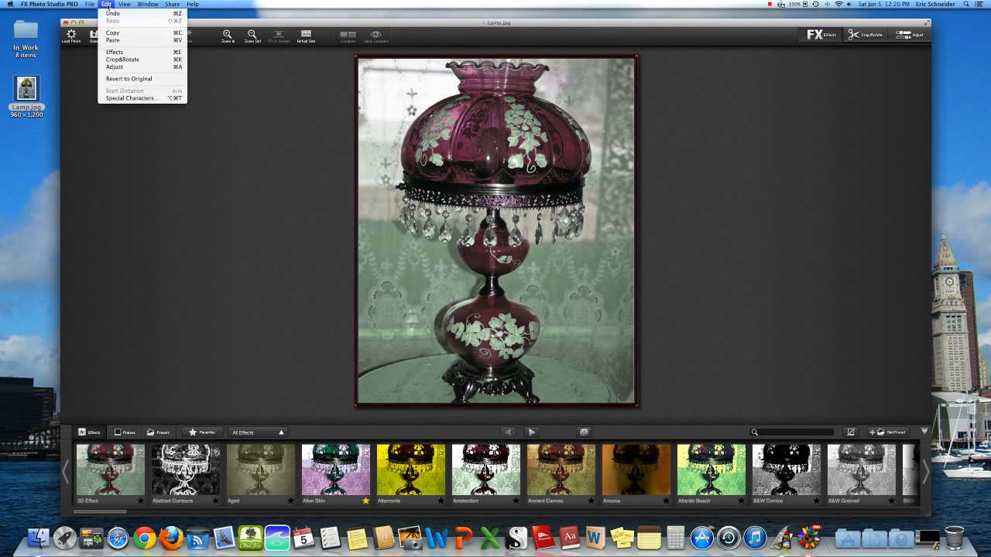
left_click(143, 79)
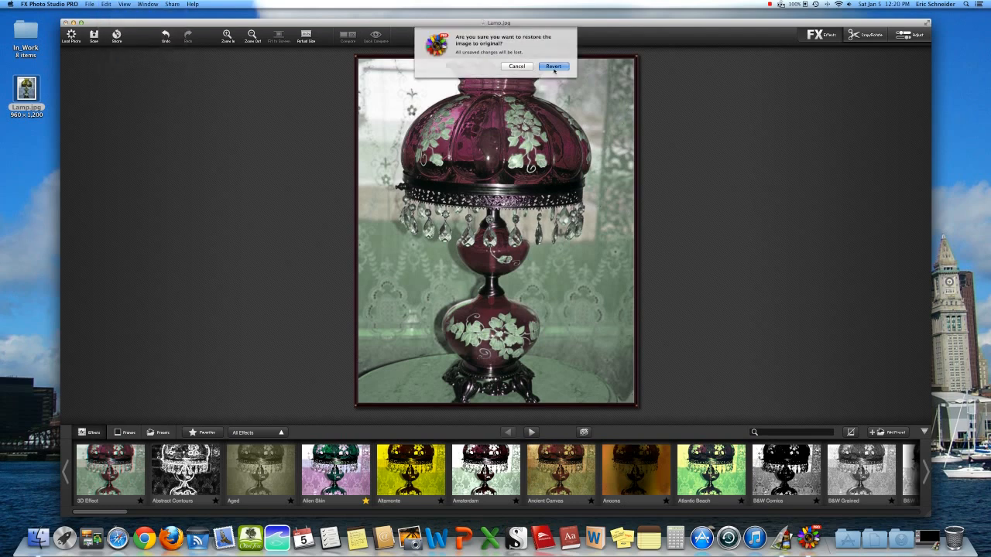
left_click(554, 68)
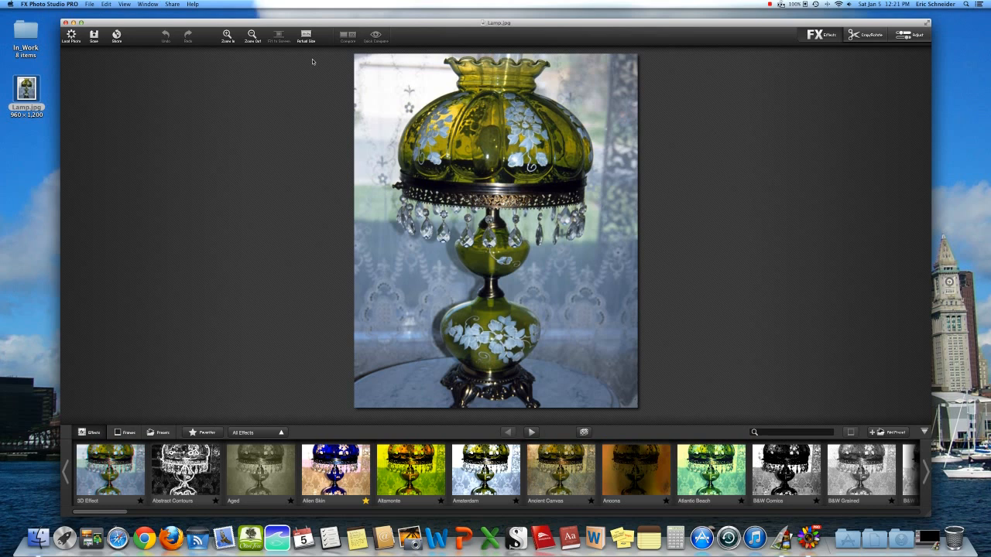
- Preview the Purple and Framed preset on the original lamp photo and remove it again
left_click(157, 432)
left_click(110, 469)
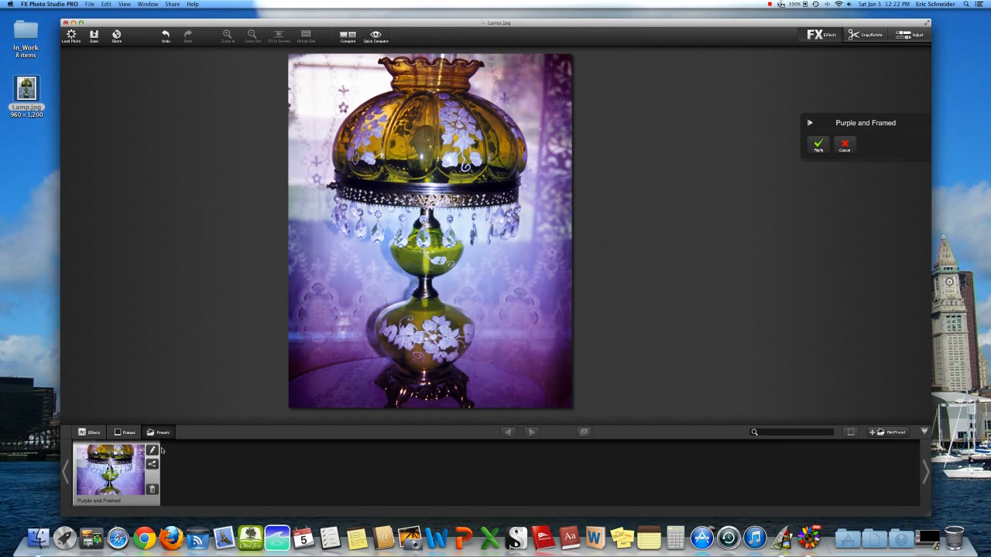
left_click(112, 470)
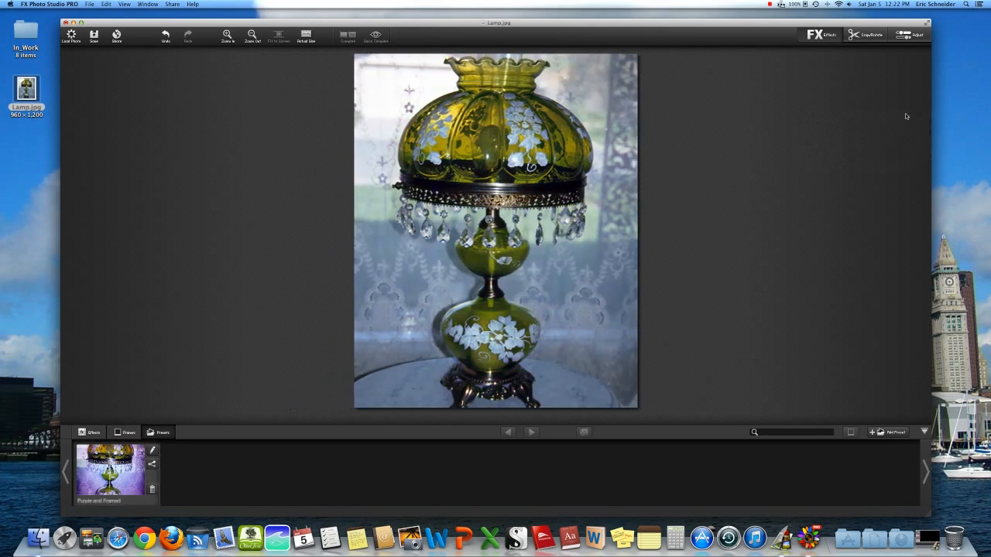
left_click(867, 36)
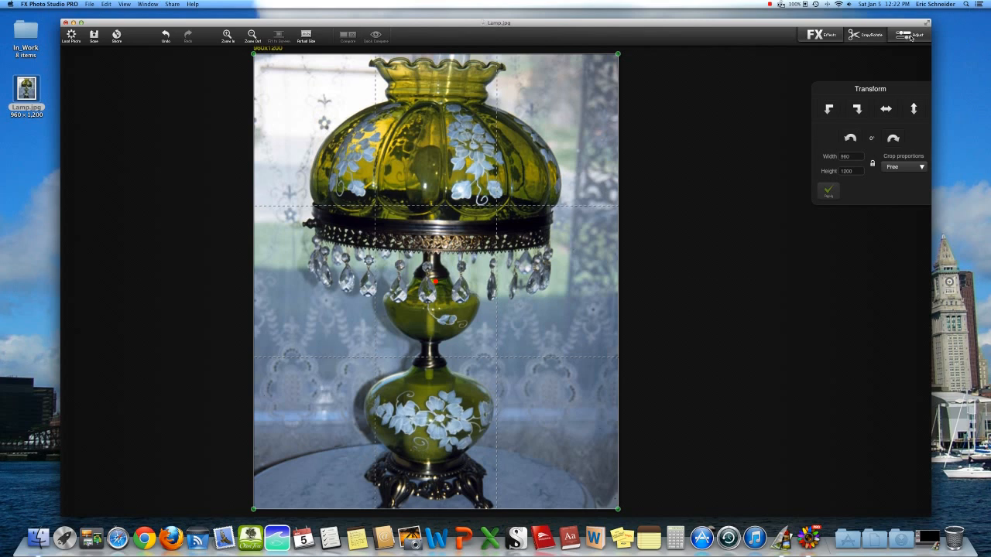
left_click(912, 36)
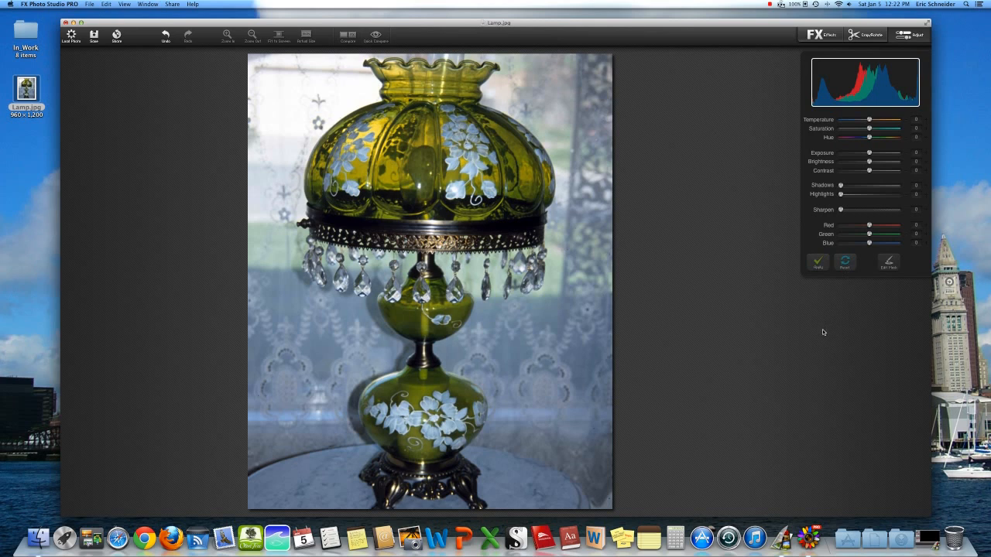
left_click(820, 34)
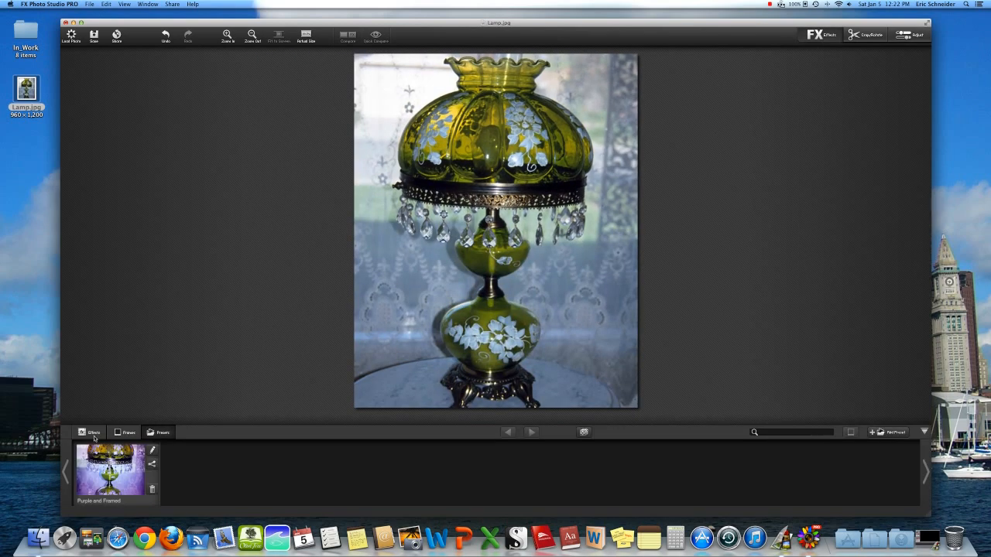
- Preview the Derby effect on the lamp photo and compare it side by side with the original
left_click(92, 432)
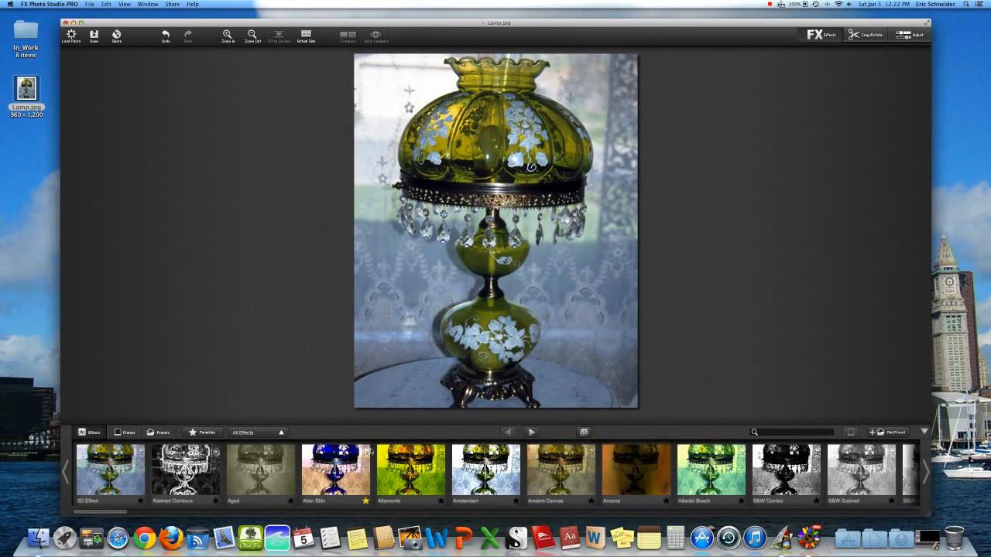
scroll(455, 464, "right", 10)
scroll(424, 461, "right", 10)
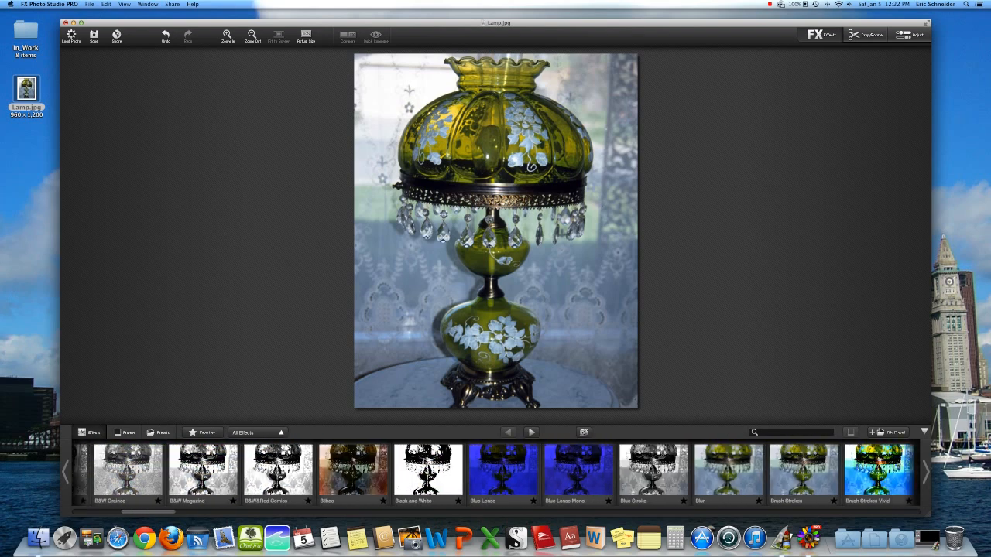
scroll(495, 472, "right", 10)
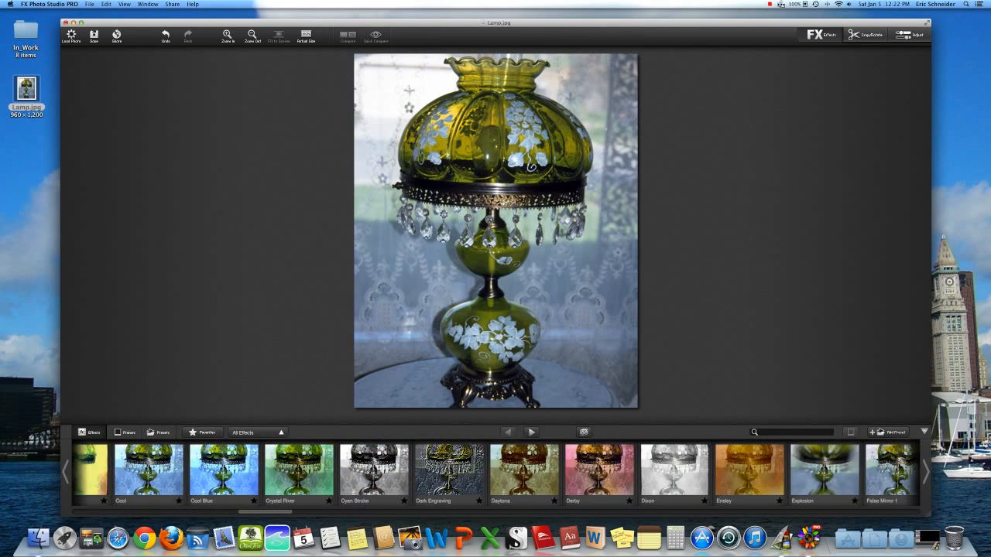
left_click(588, 457)
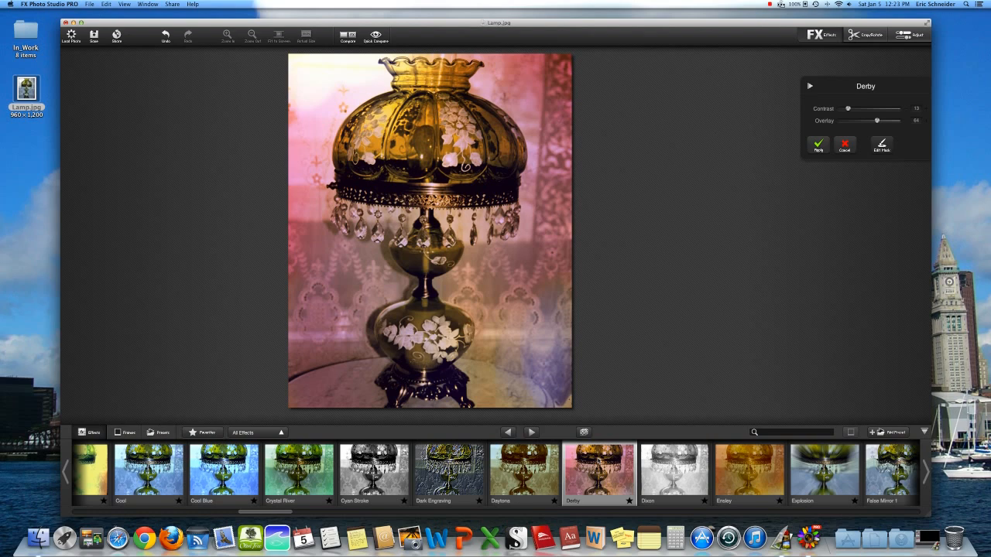
left_click(347, 39)
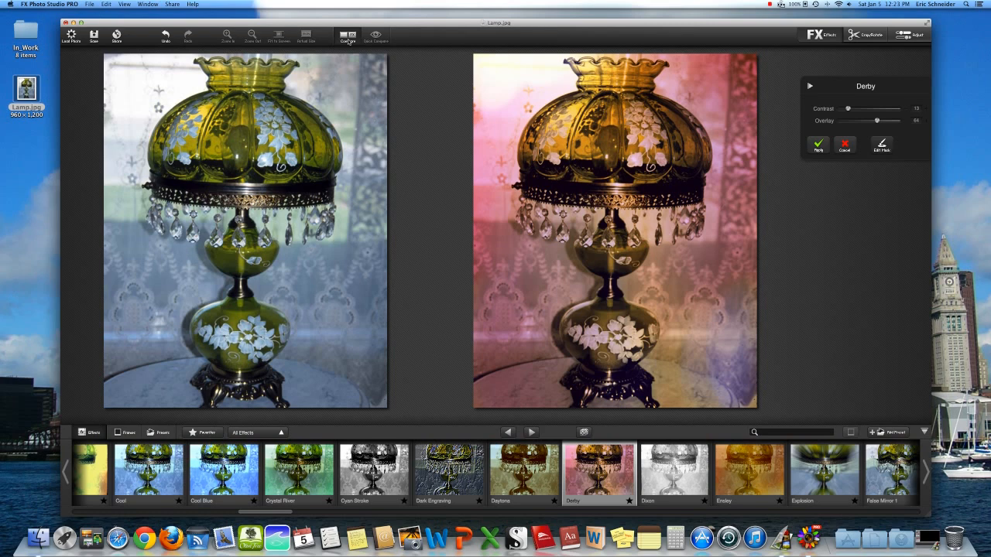
left_click(348, 40)
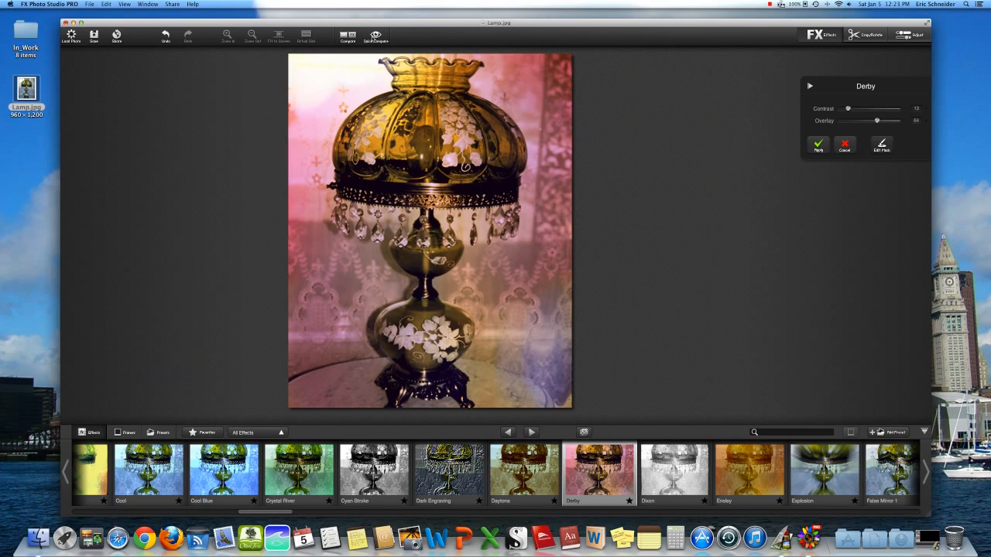